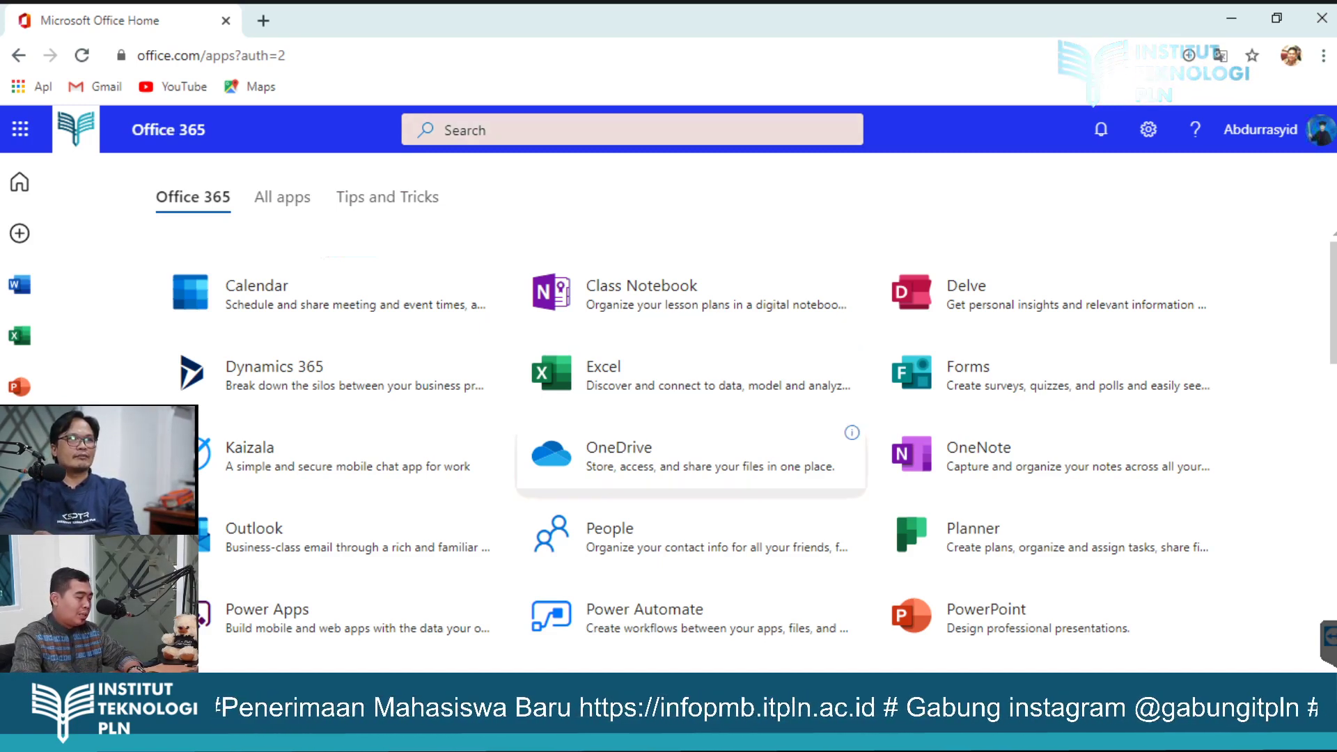
# Step: Open Power Apps from the Office 365 app list and start a new app from SharePoint data
pyautogui.click(267, 613)
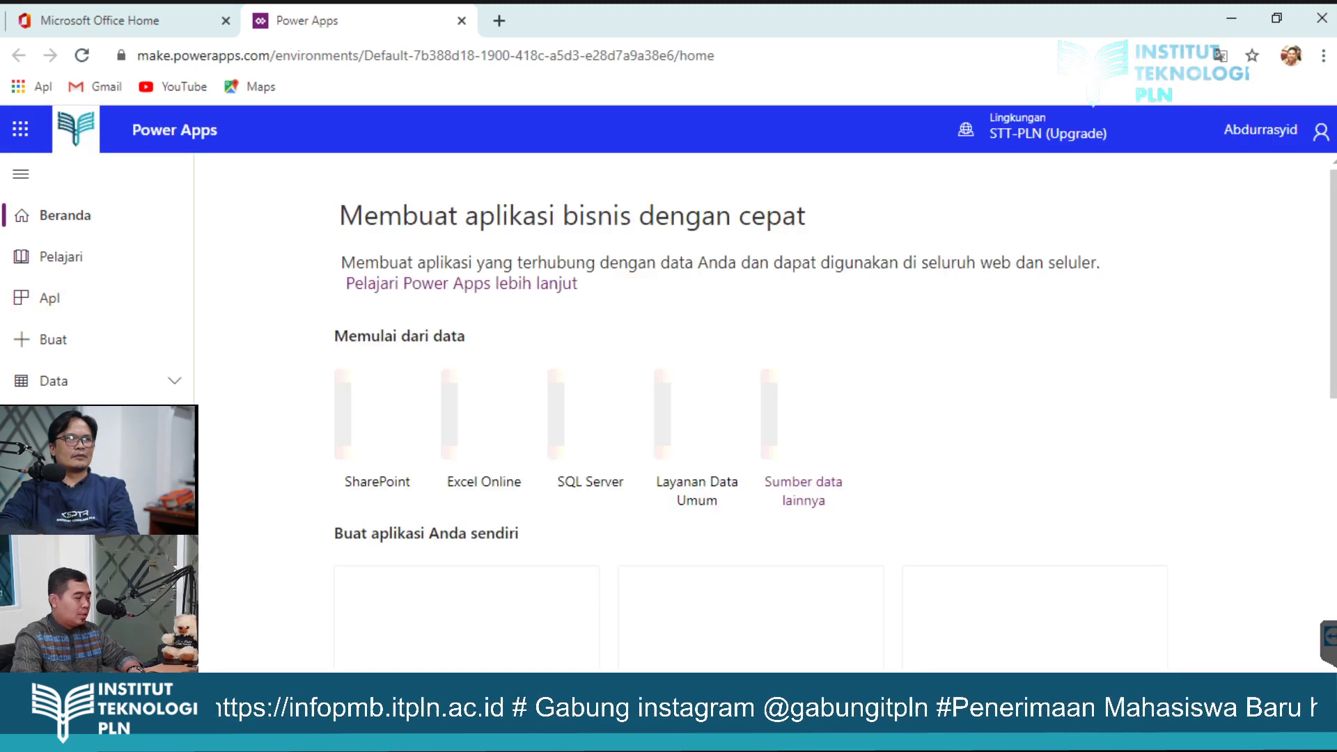
pyautogui.scroll(-3, 767, 419)
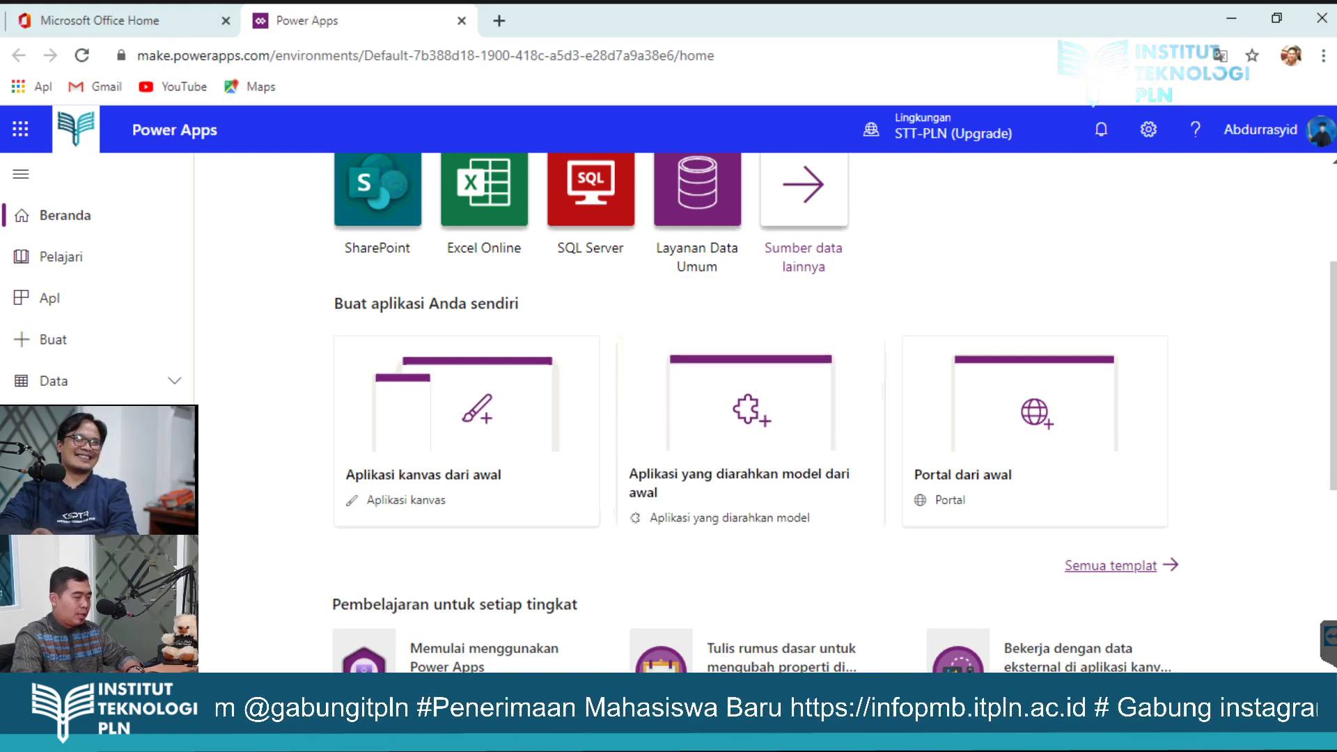
pyautogui.scroll(3, 766, 411)
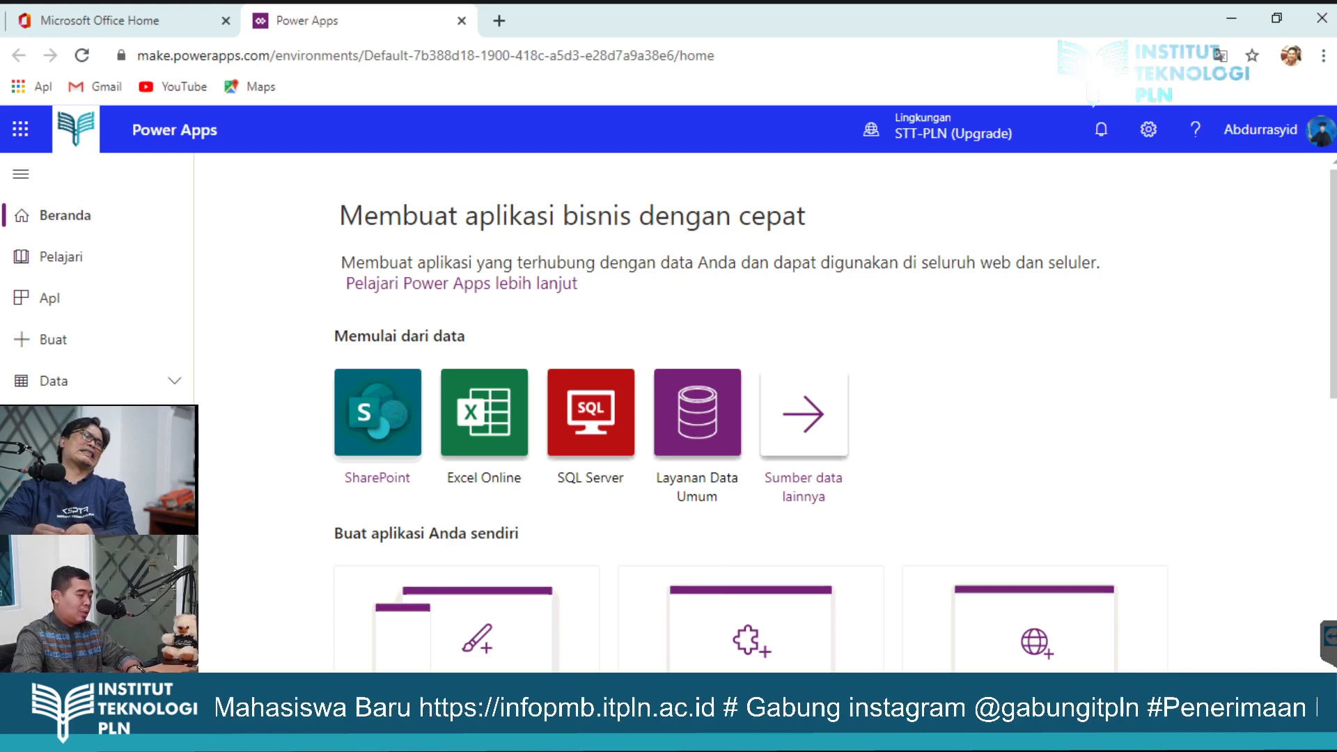
pyautogui.click(377, 413)
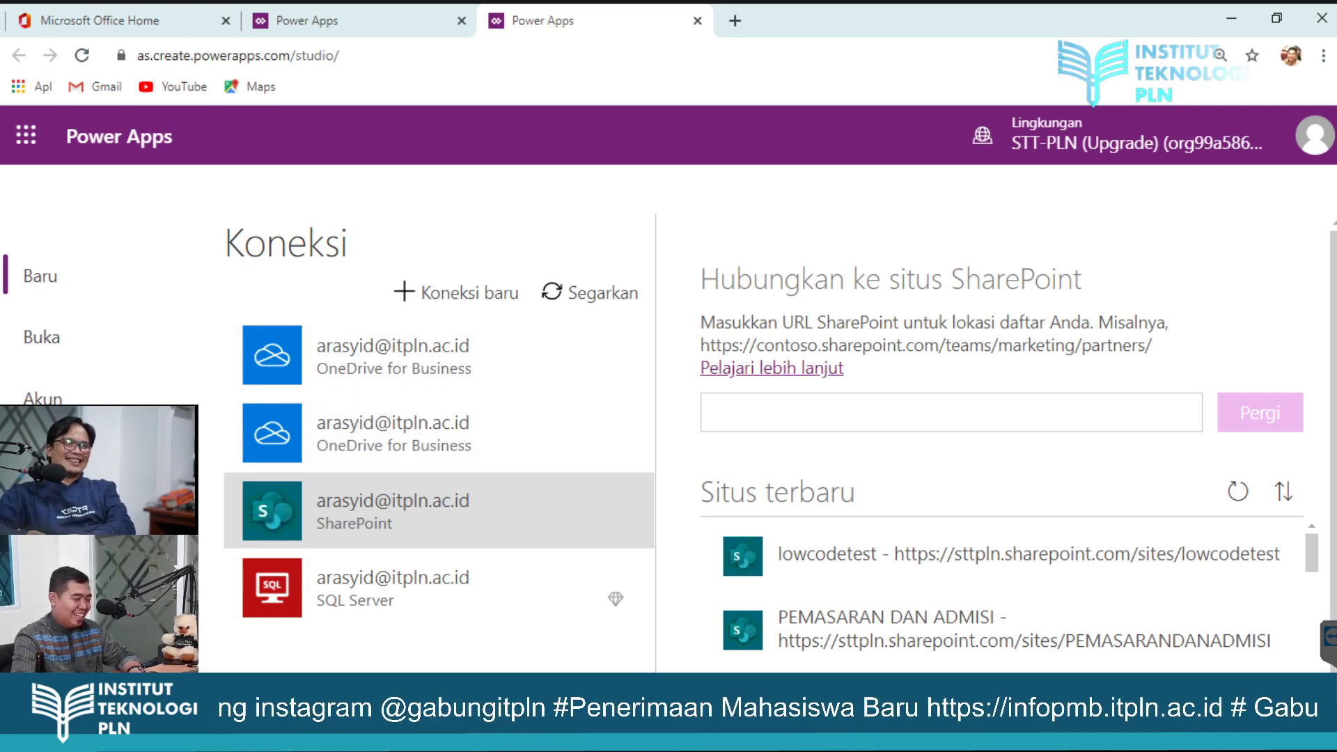
# Step: Connect to the lowcodetest SharePoint site and generate the app from its ProdukItems list, dismissing the loading or welcome dialog
pyautogui.click(952, 413)
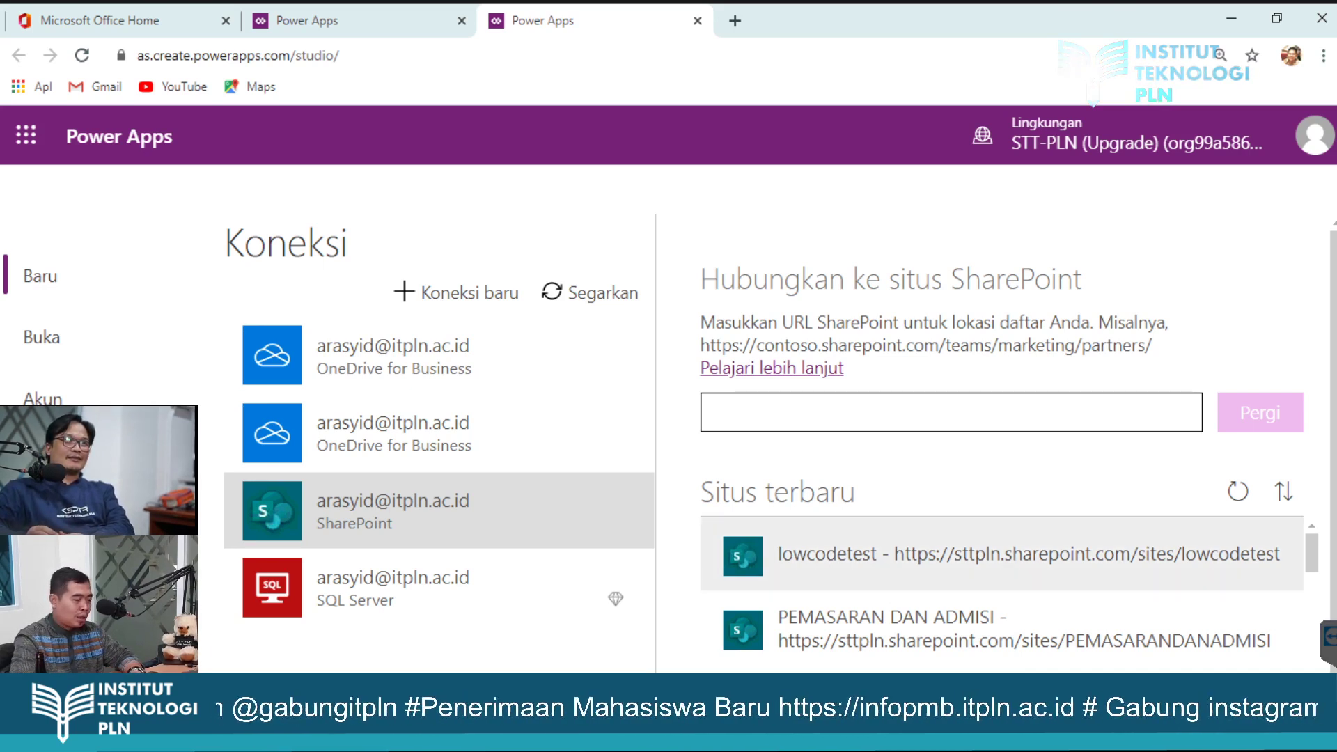
pyautogui.click(989, 556)
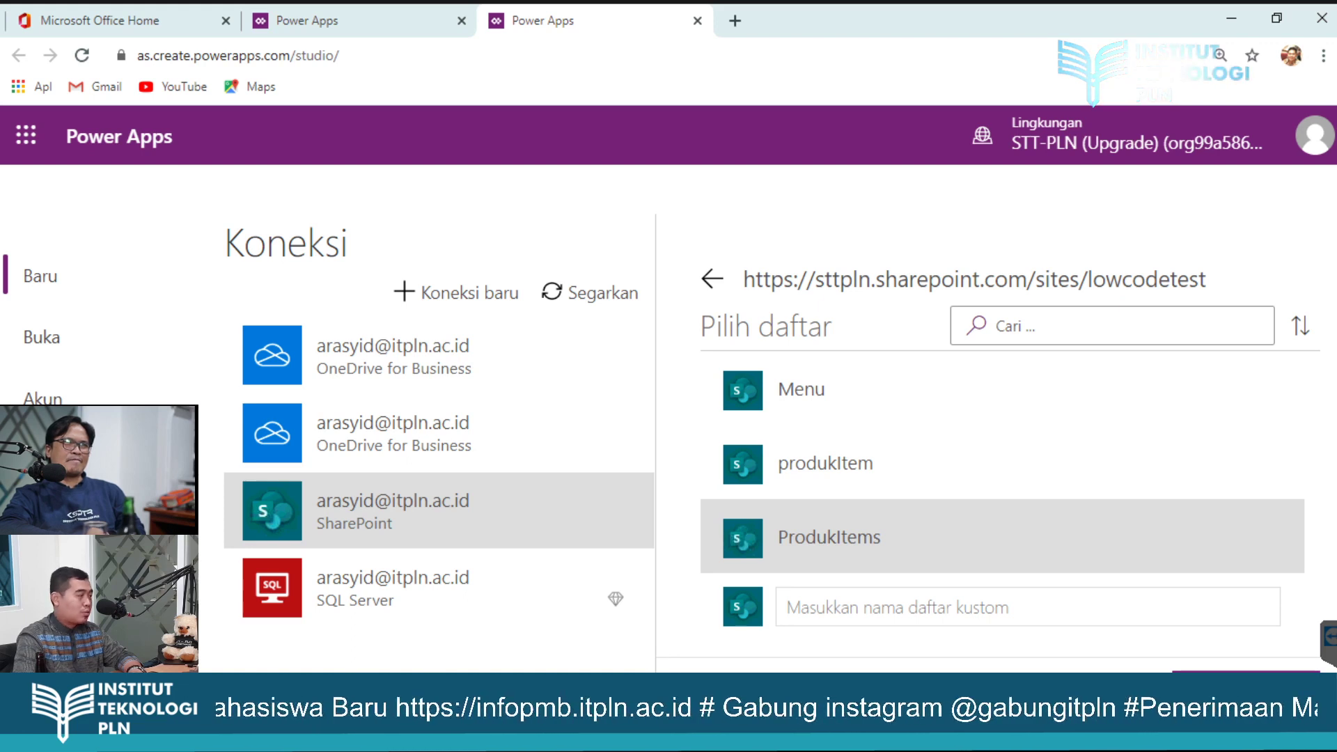
pyautogui.click(829, 538)
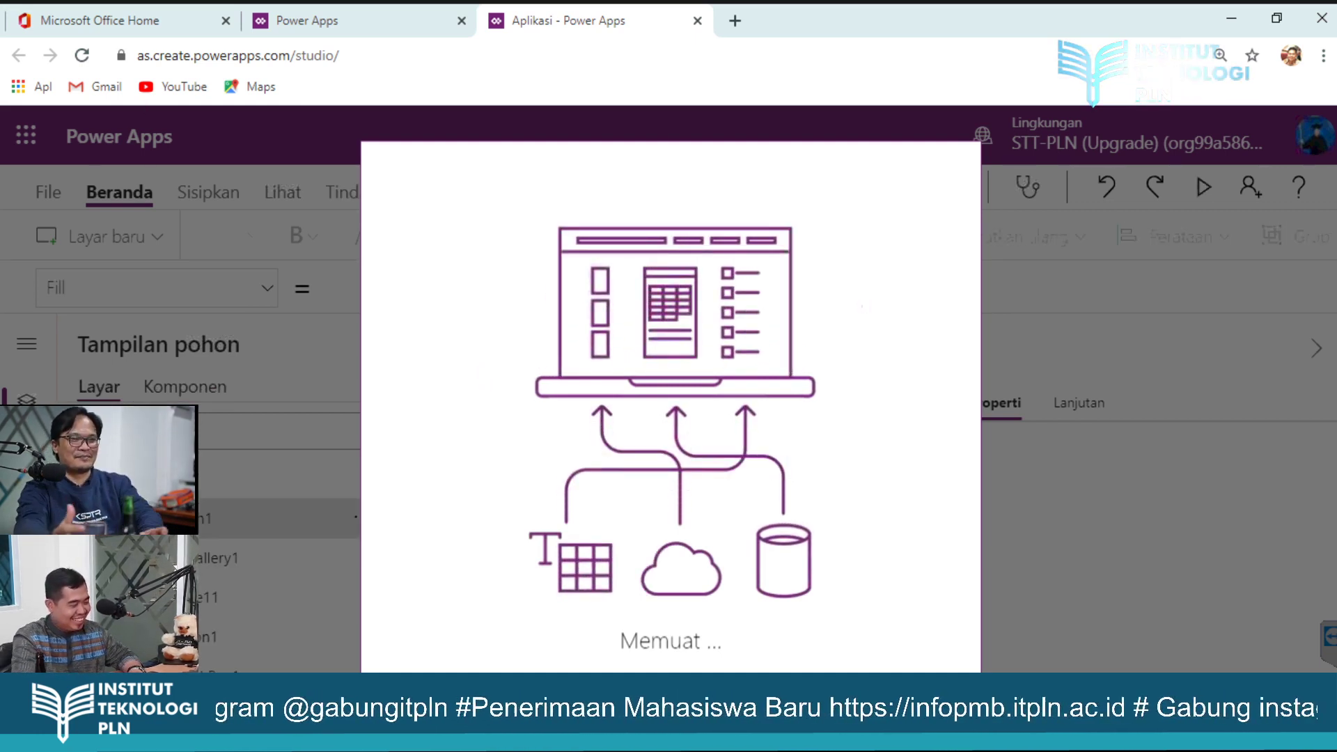
pyautogui.press('Escape')
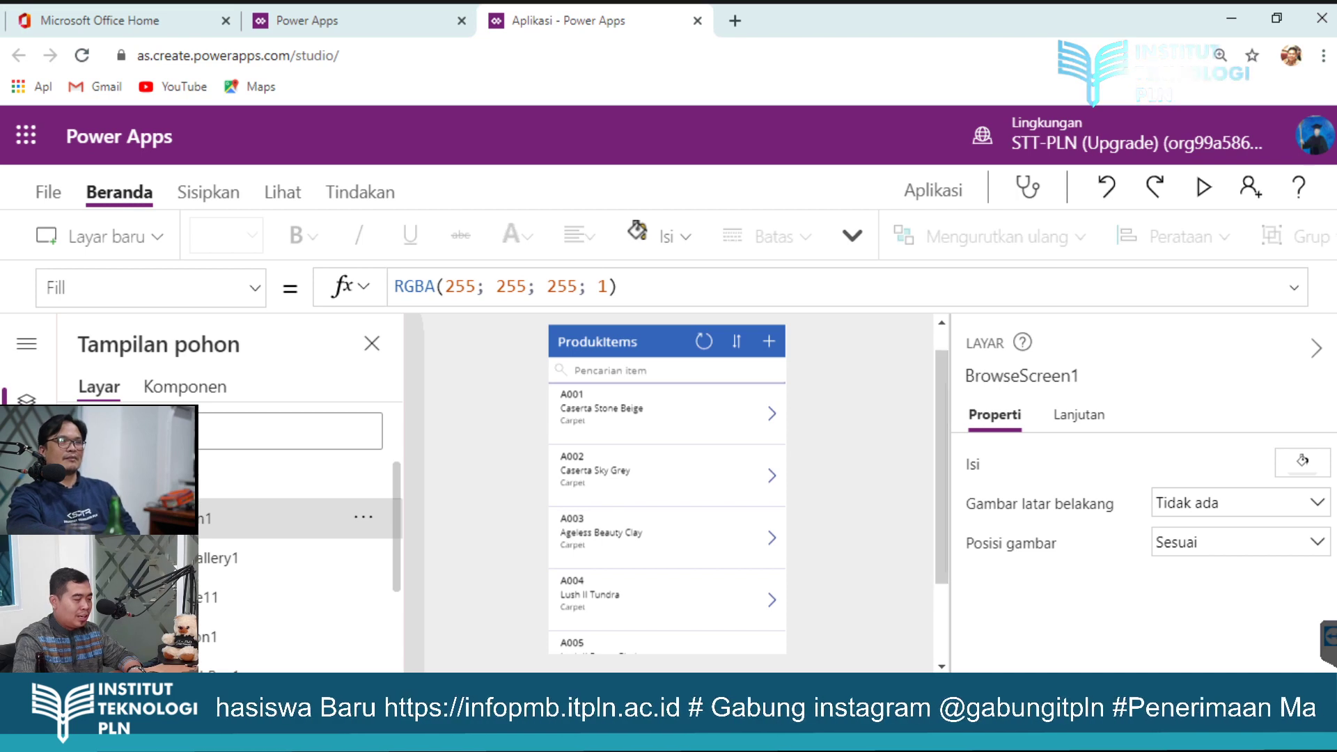
# Step: Change the browse gallery's layout to image, title and subtitle (Gambar, judul, dan subjudul)
pyautogui.click(279, 558)
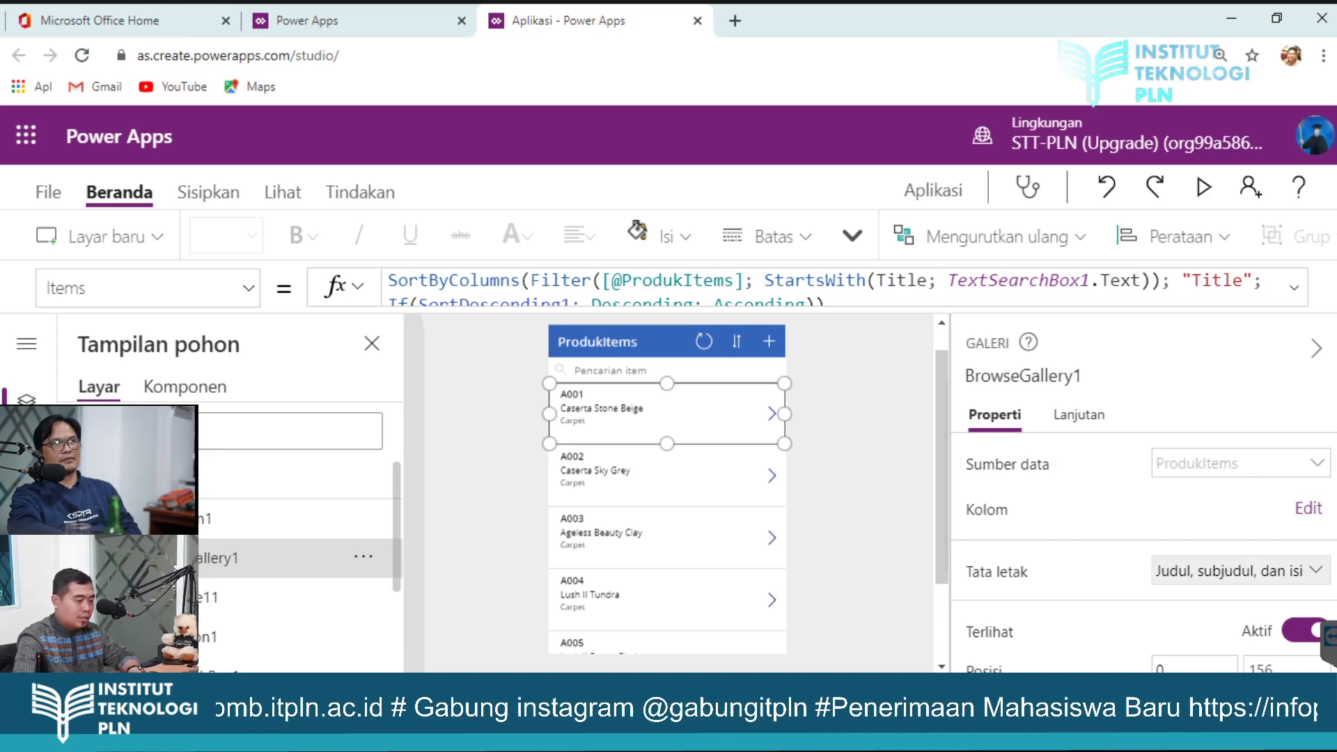
pyautogui.click(1239, 572)
pyautogui.click(881, 452)
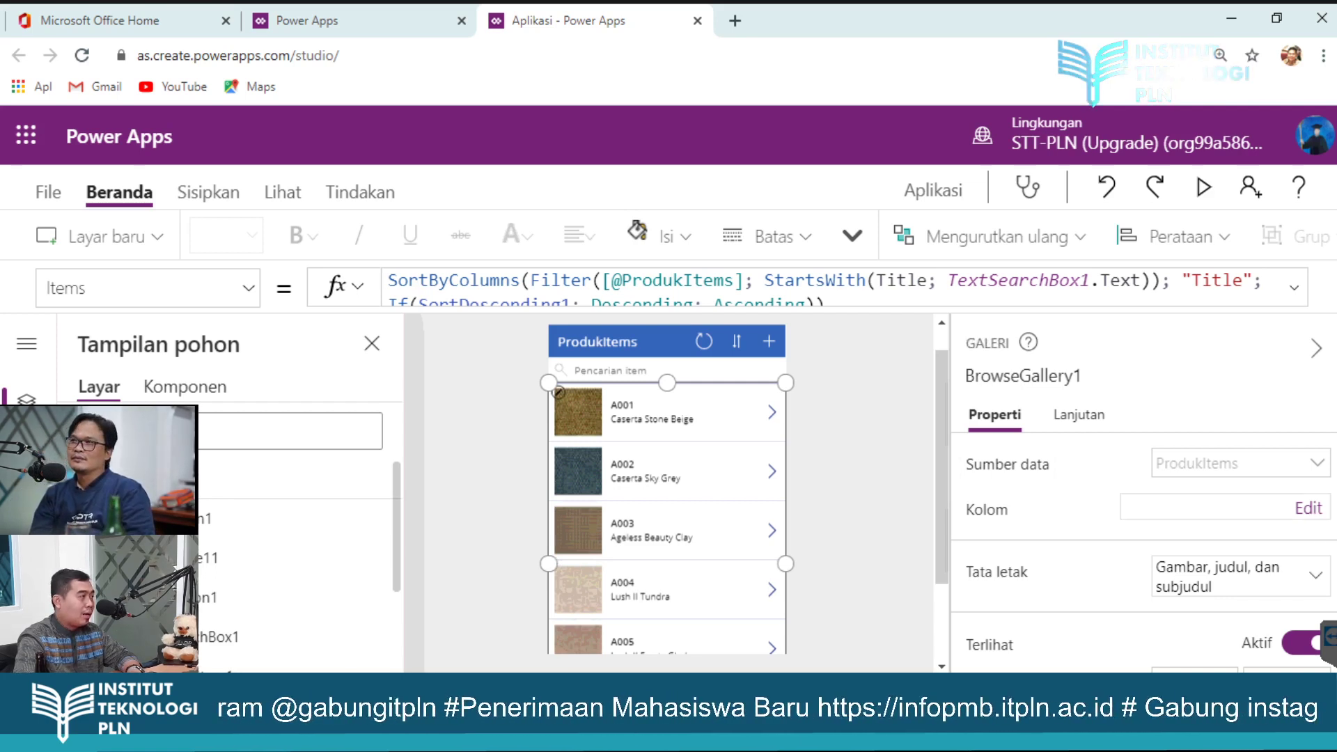
# Step: Map the browse gallery's Title2 field to NamaProduk and its Subtitle2 field to JmlStok
pyautogui.click(1309, 508)
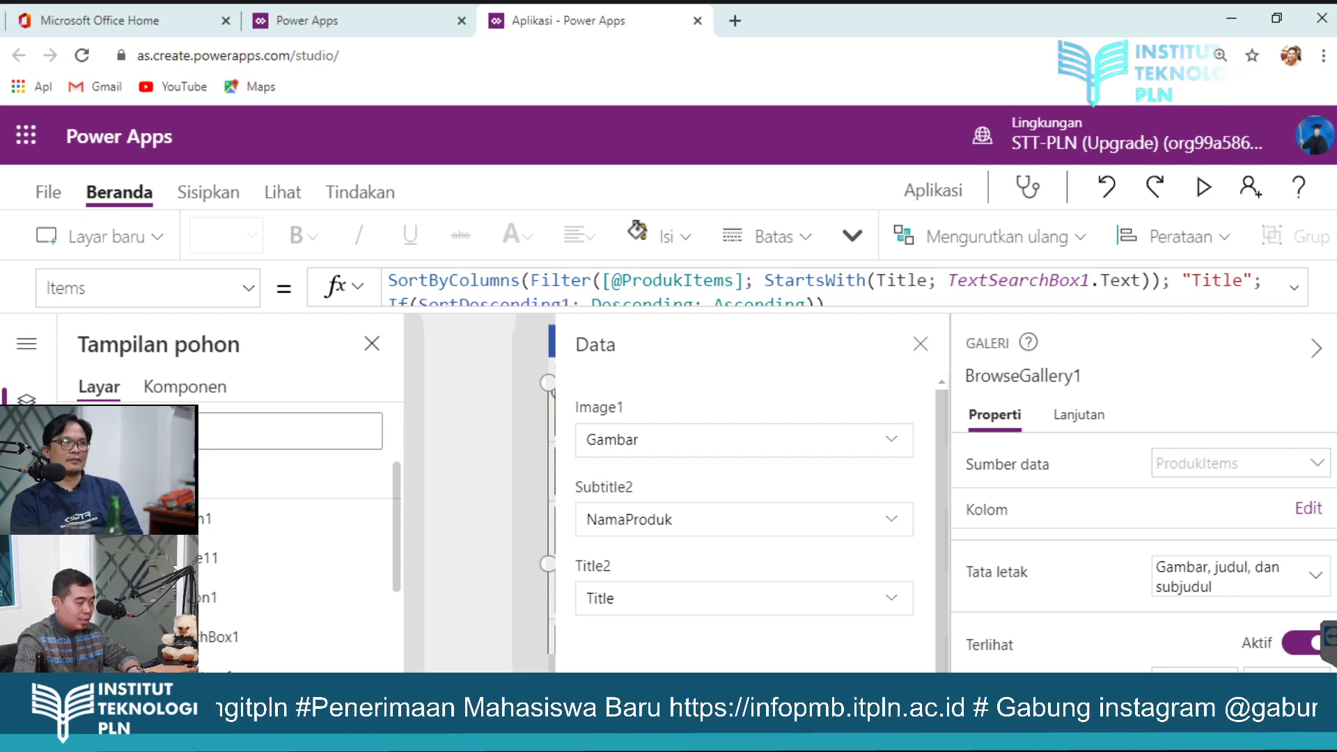
pyautogui.click(738, 599)
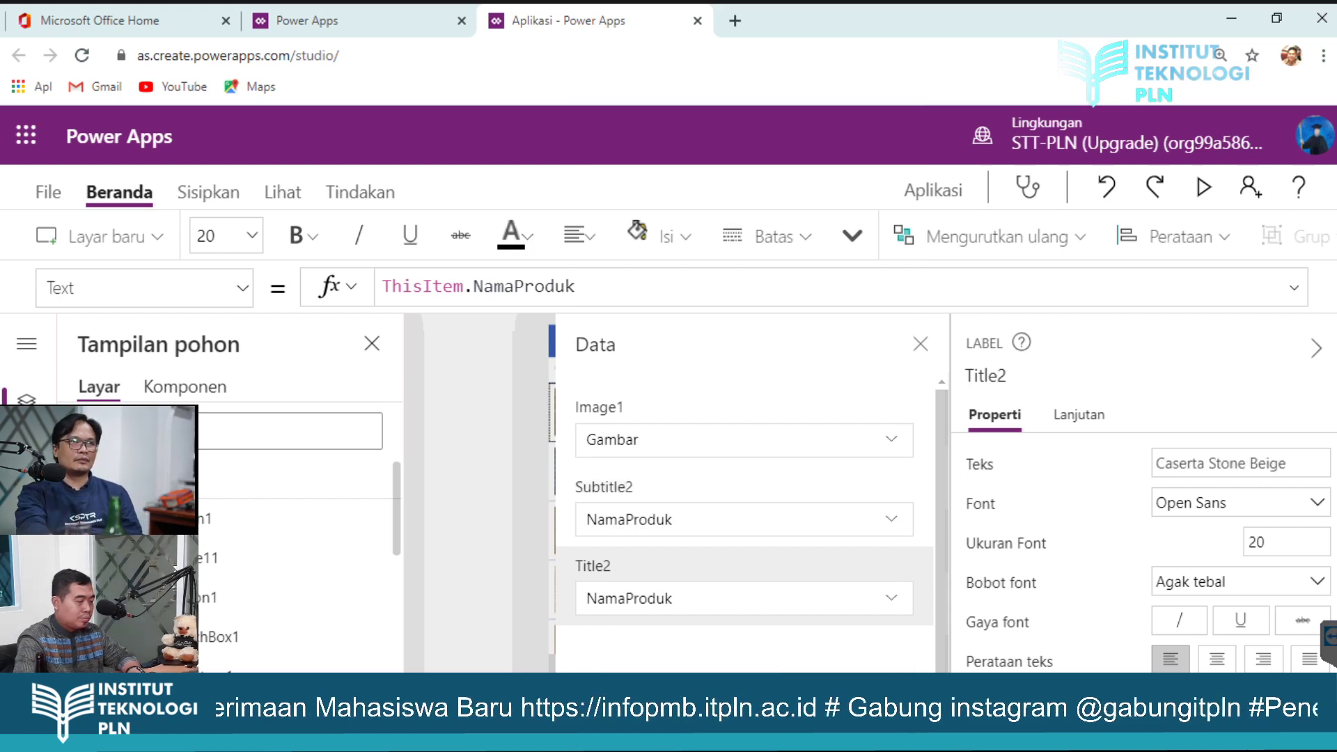
pyautogui.click(731, 518)
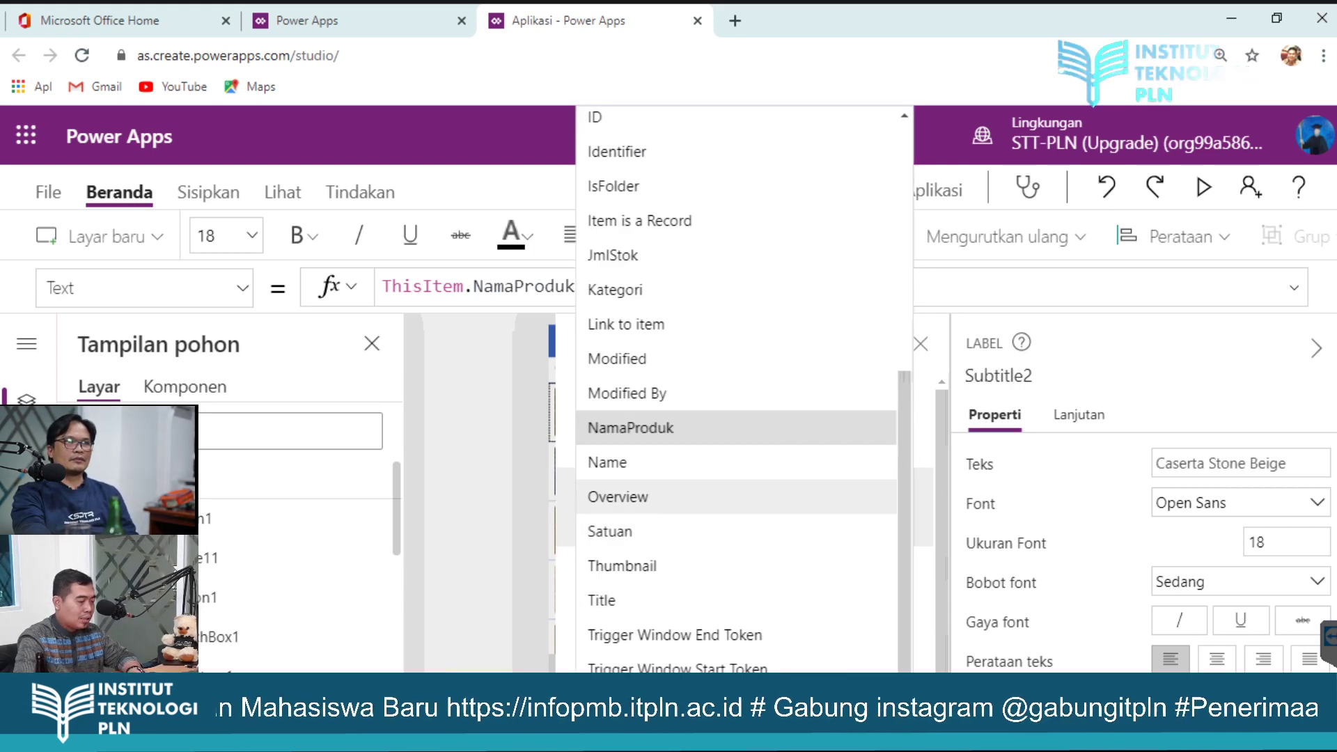
pyautogui.click(627, 255)
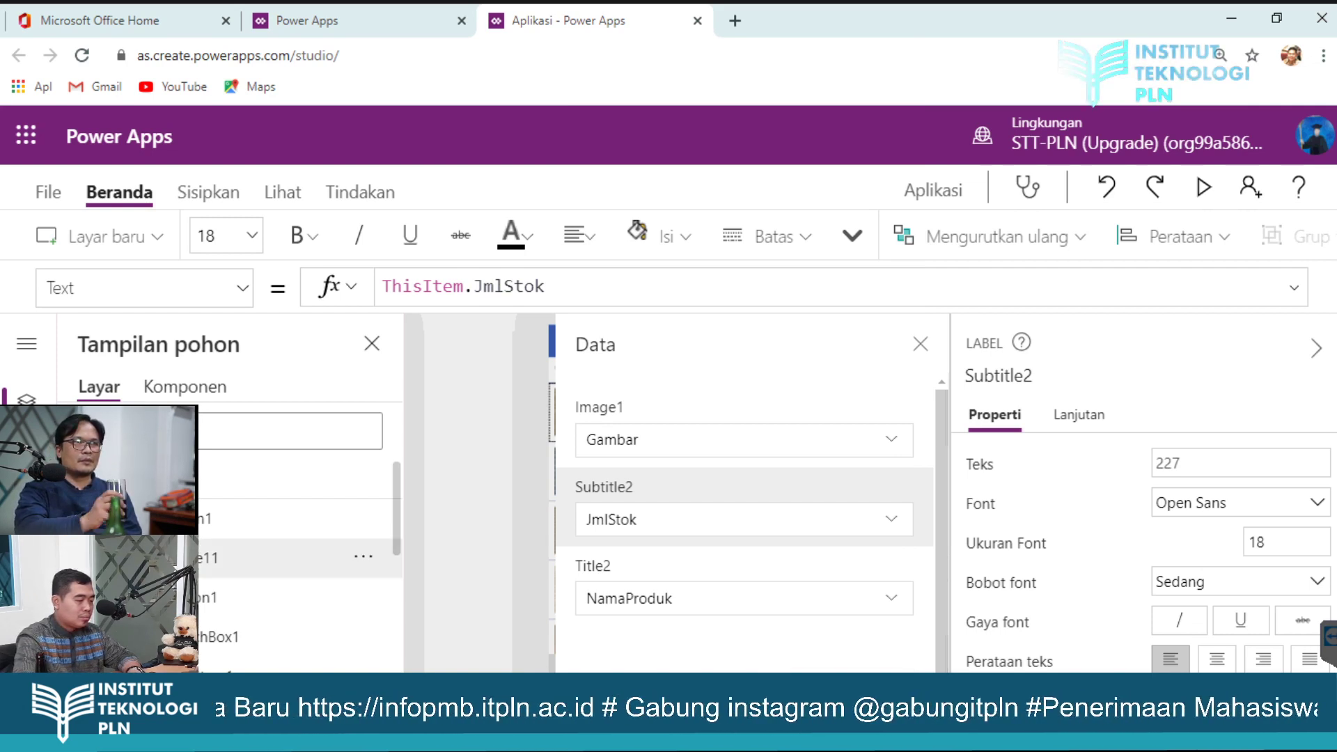
pyautogui.click(468, 551)
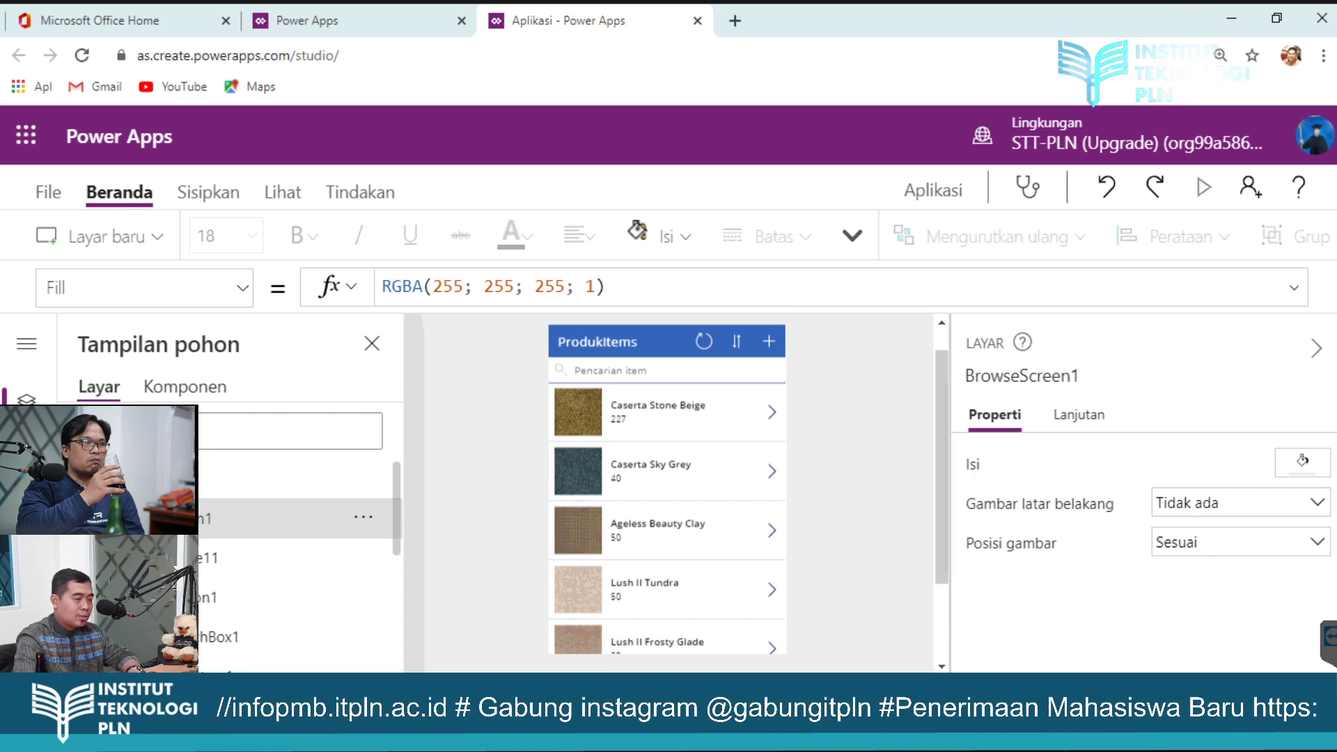
# Step: Preview the app, look through the blank form for adding a product, and exit the preview
pyautogui.press('F5')
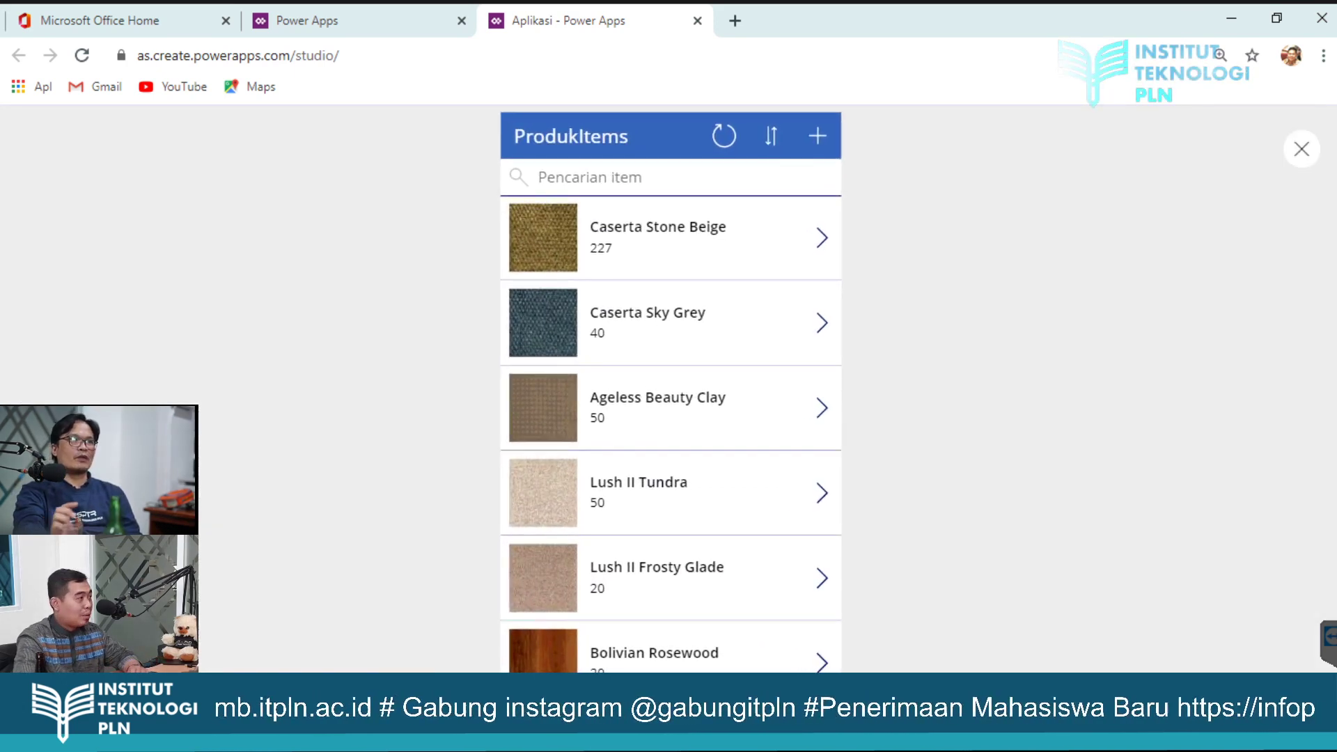
pyautogui.click(818, 135)
pyautogui.click(672, 439)
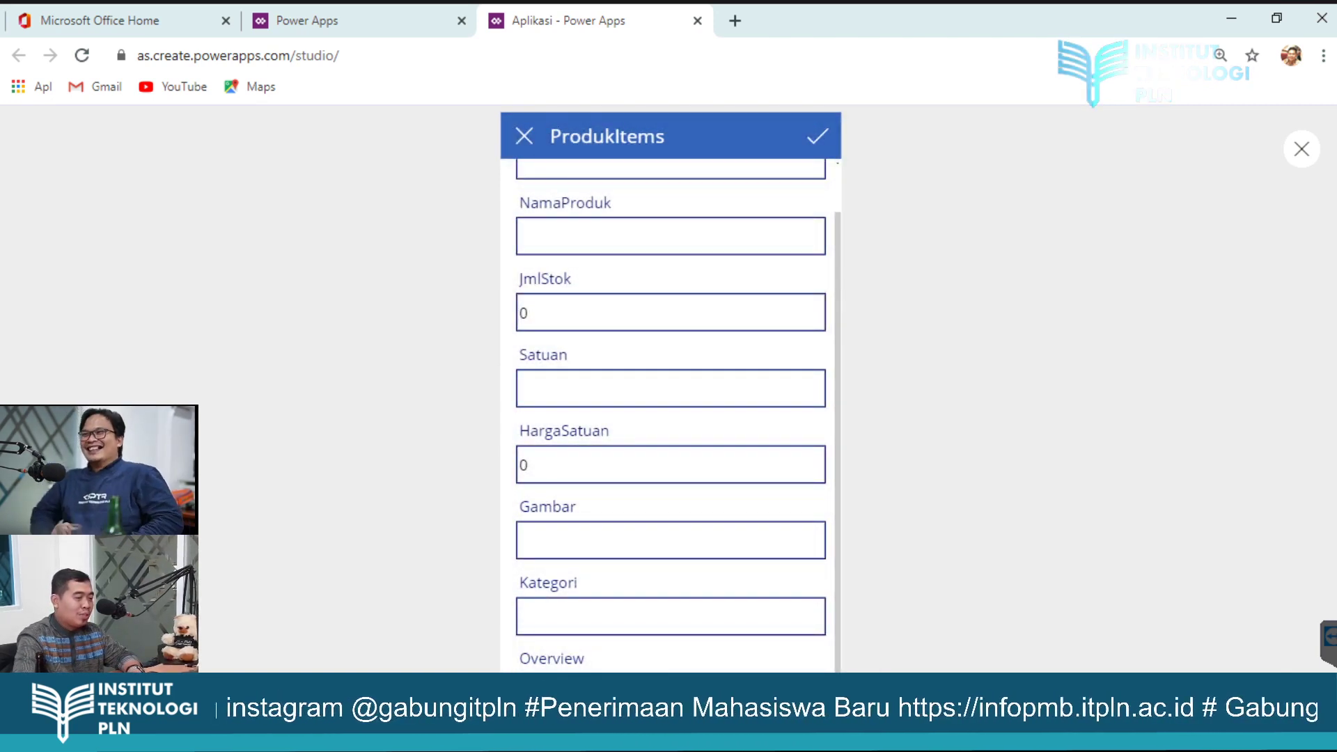
pyautogui.press('Escape')
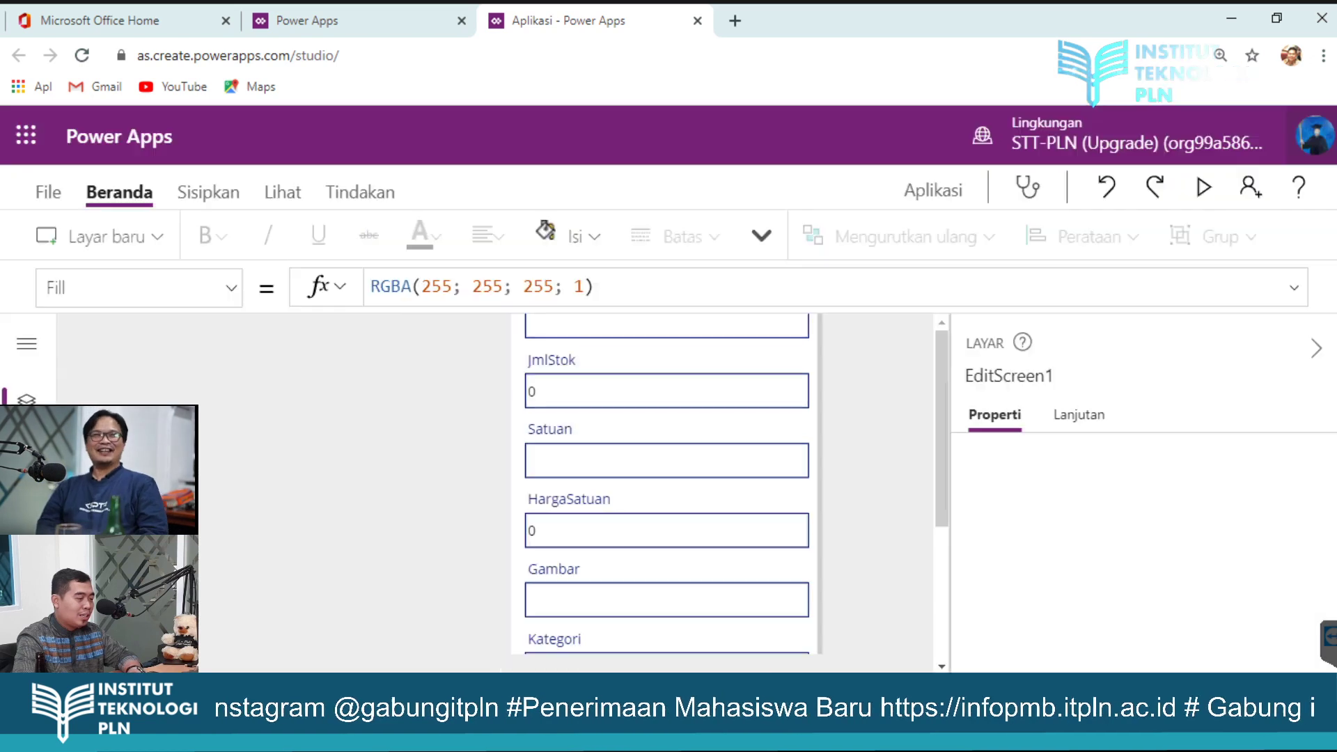
# Step: Preview the app again, cancel the blank form, view the Caserta Stone Beige details, return to the list and exit the preview
pyautogui.press('Return')
pyautogui.click(1204, 188)
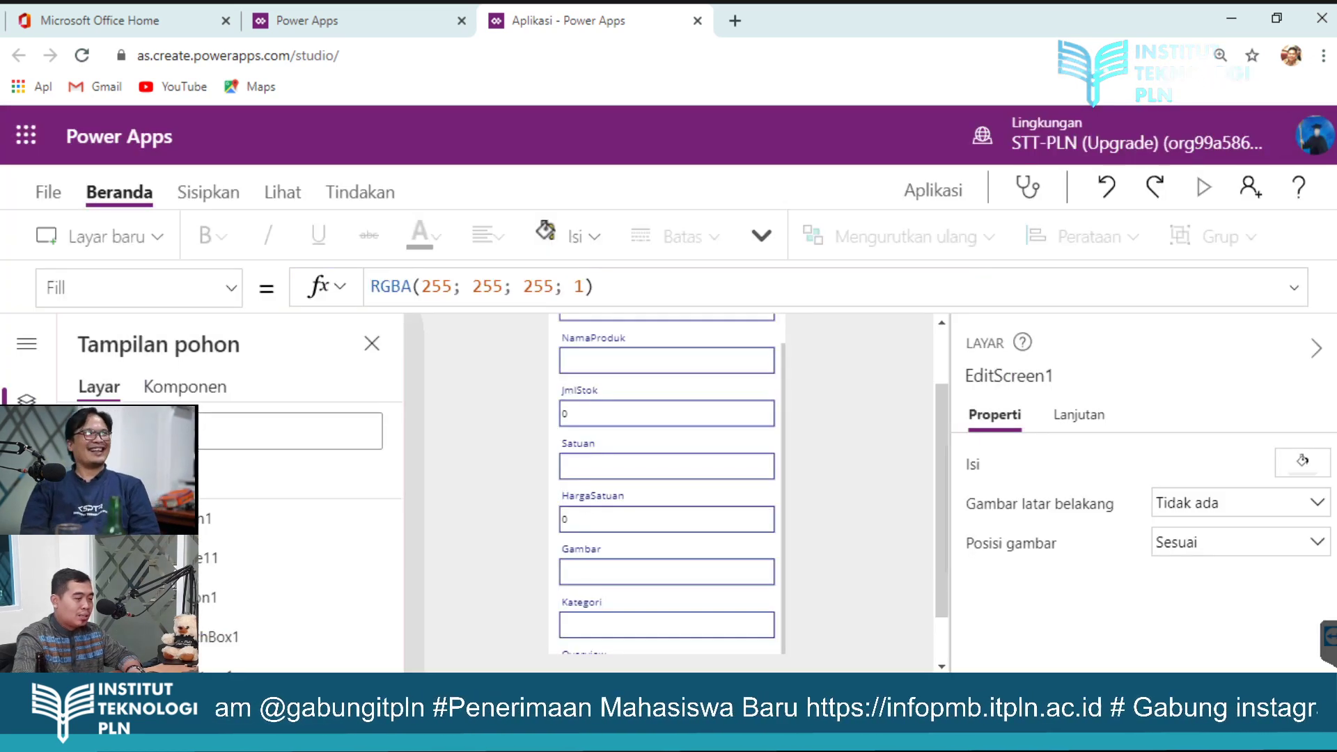
pyautogui.click(523, 137)
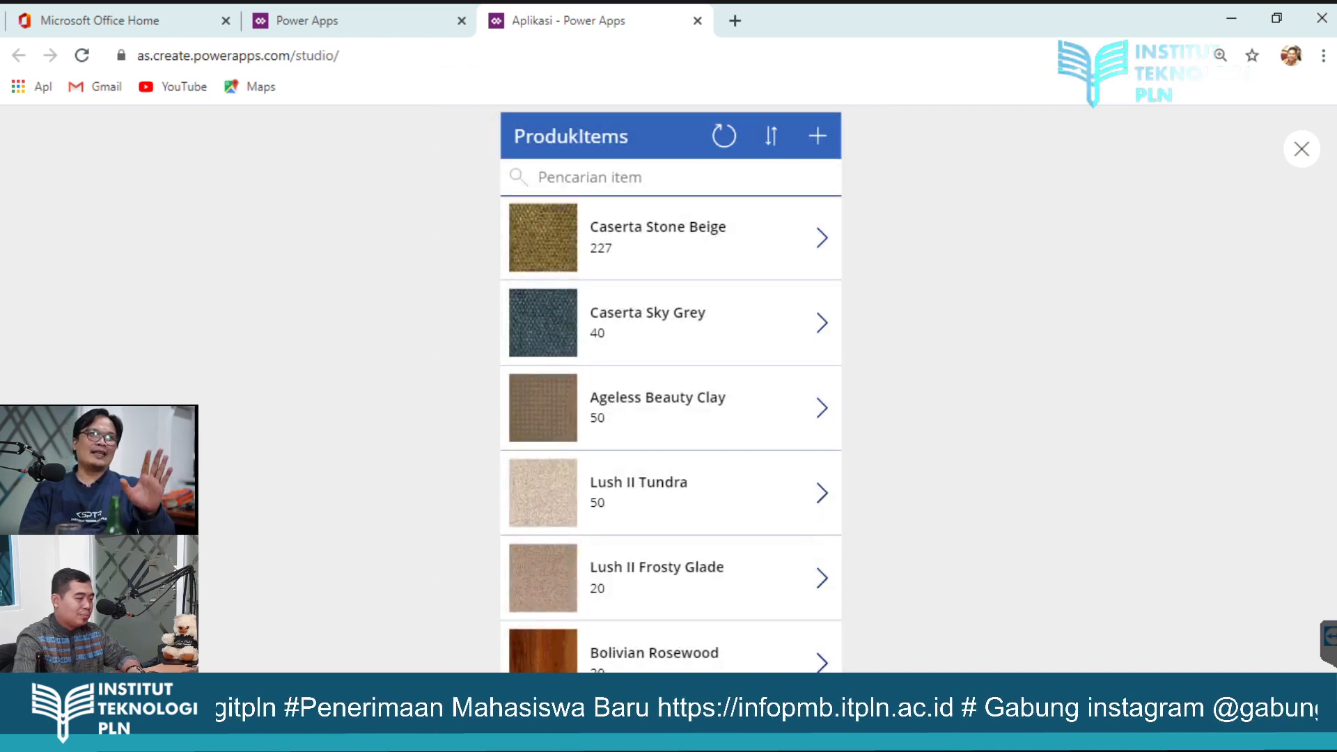
pyautogui.click(822, 238)
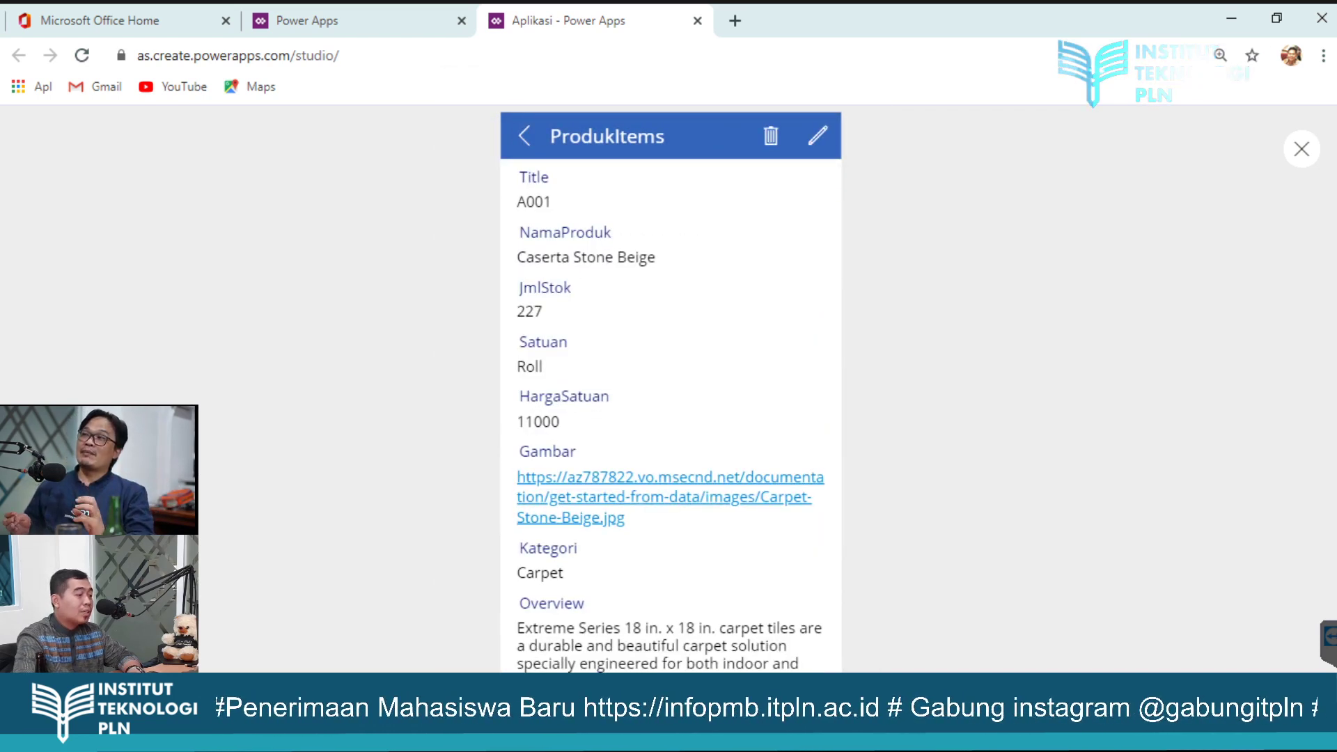
pyautogui.click(523, 136)
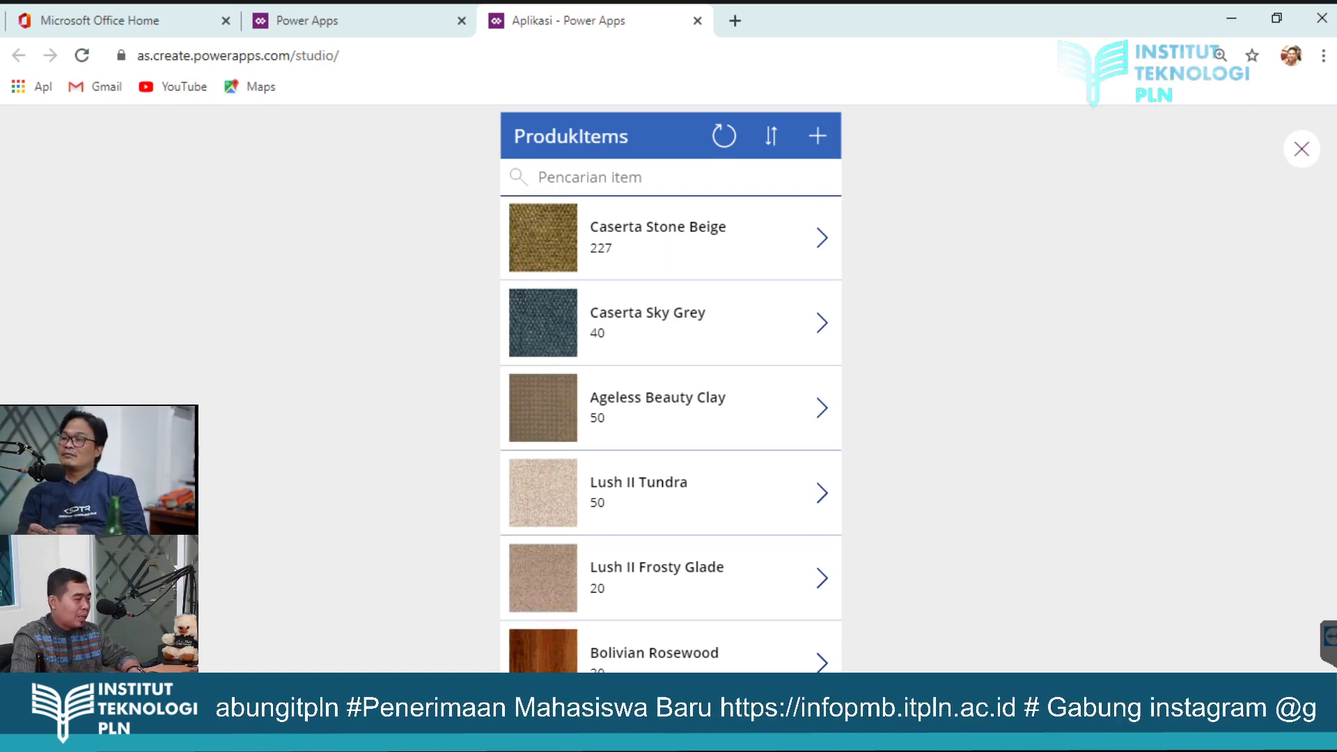
pyautogui.press('Escape')
# Step: Go back to the Office 365 app list, open SharePoint and go to the lowcodetest site
pyautogui.hotkey('ctrl', 'shift', 'Tab')
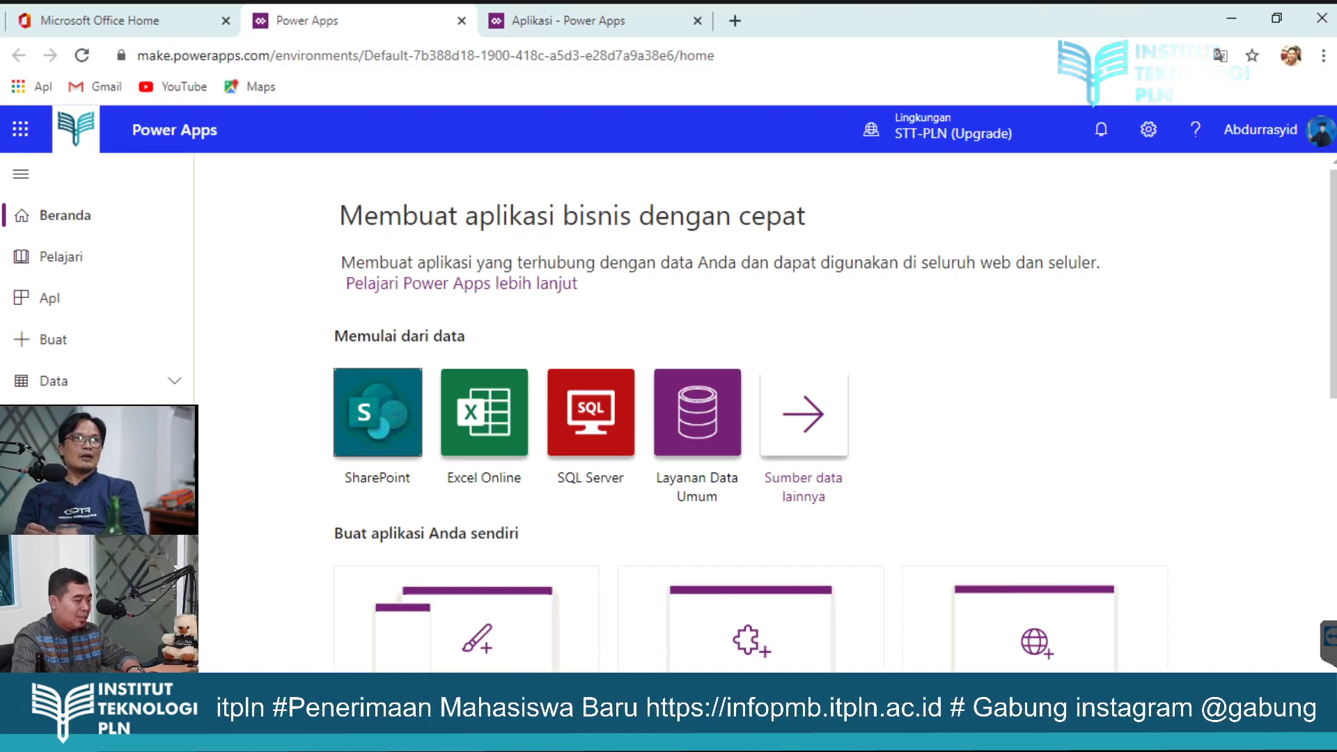
pyautogui.hotkey('ctrl', 'shift', 'Tab')
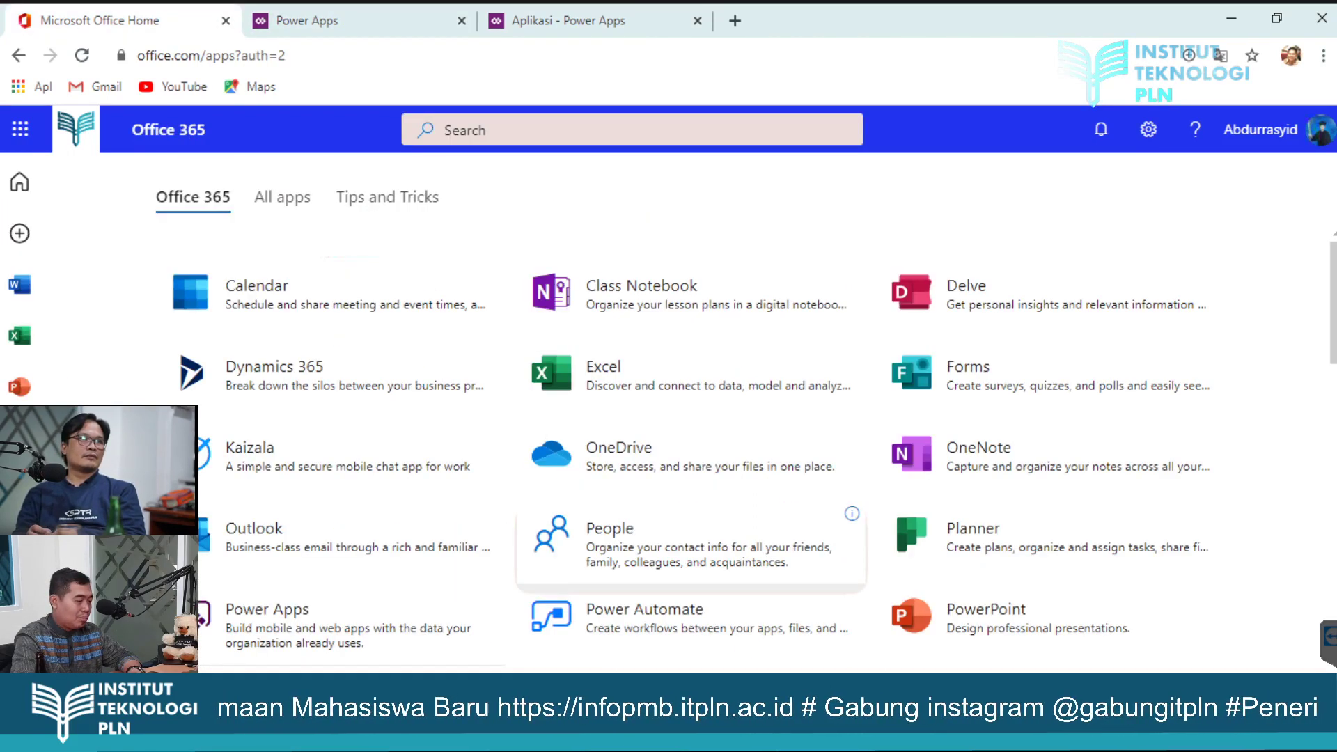
pyautogui.scroll(-1, 690, 544)
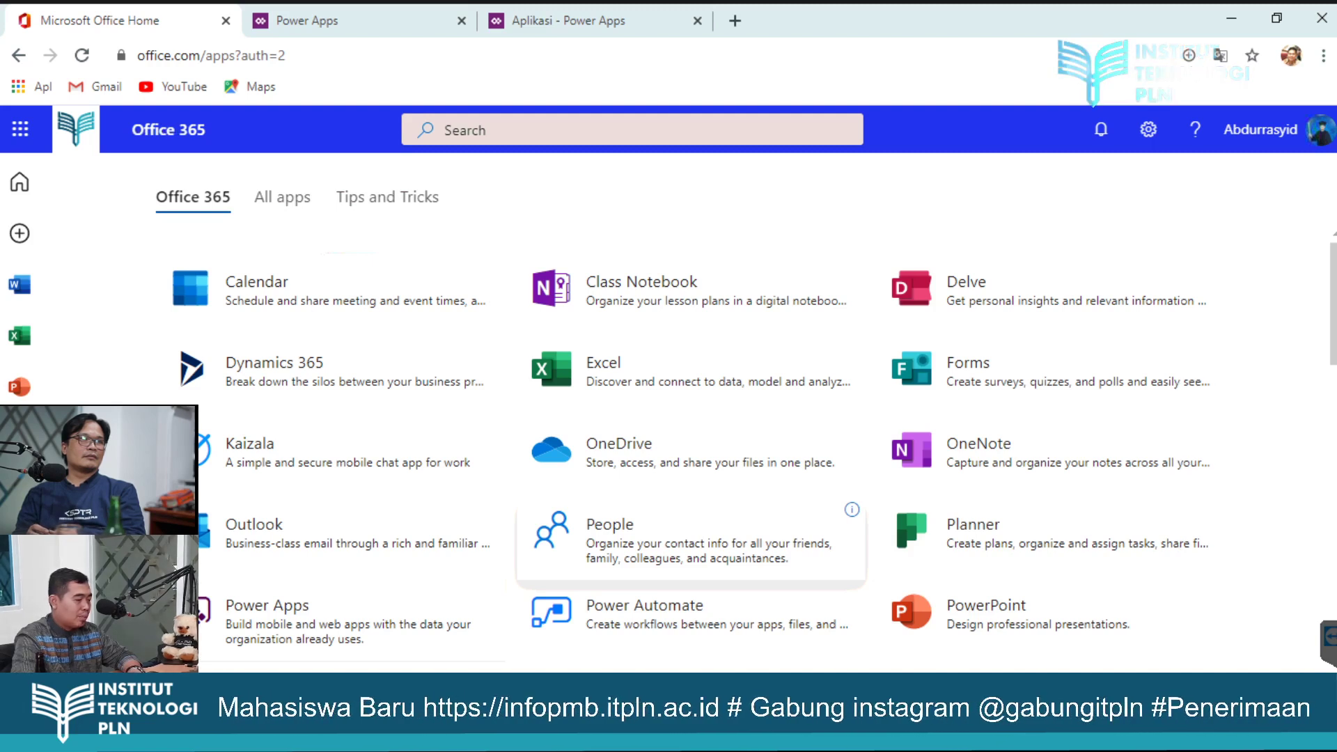
pyautogui.scroll(-1, 691, 446)
pyautogui.click(259, 630)
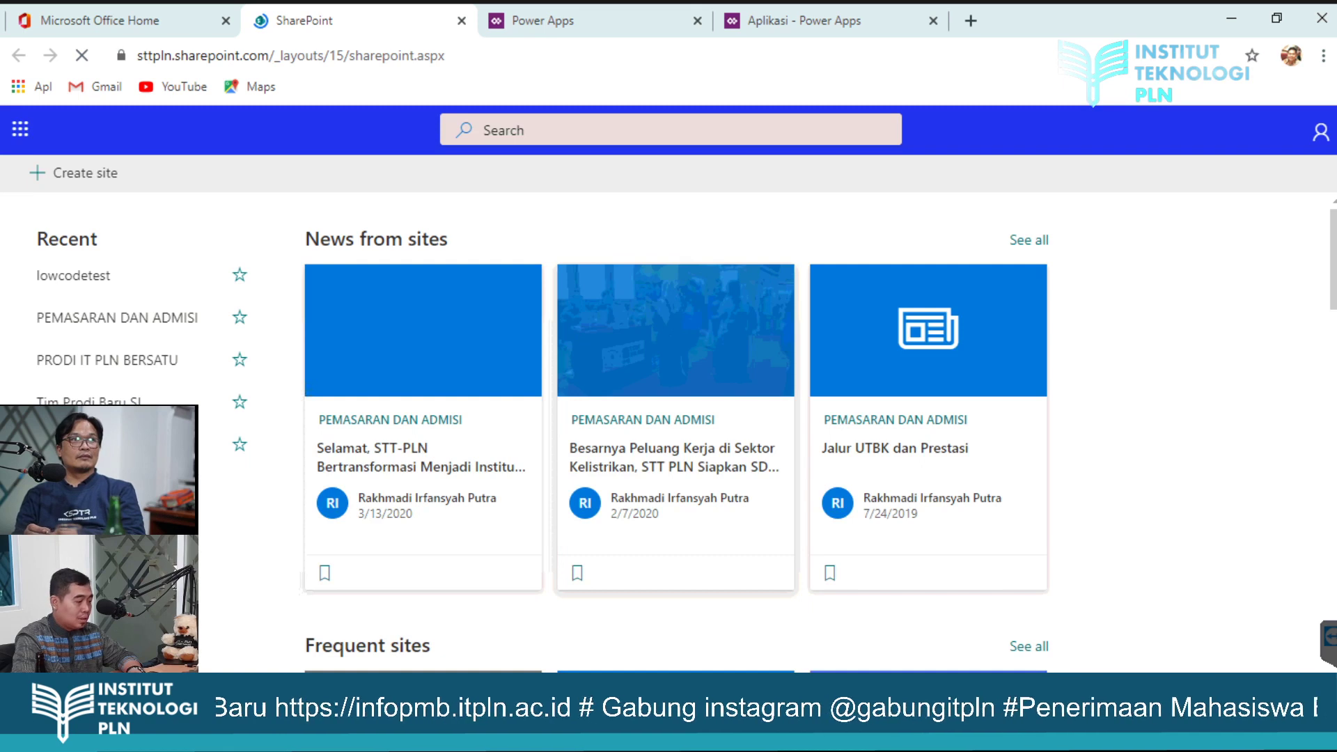
pyautogui.click(74, 274)
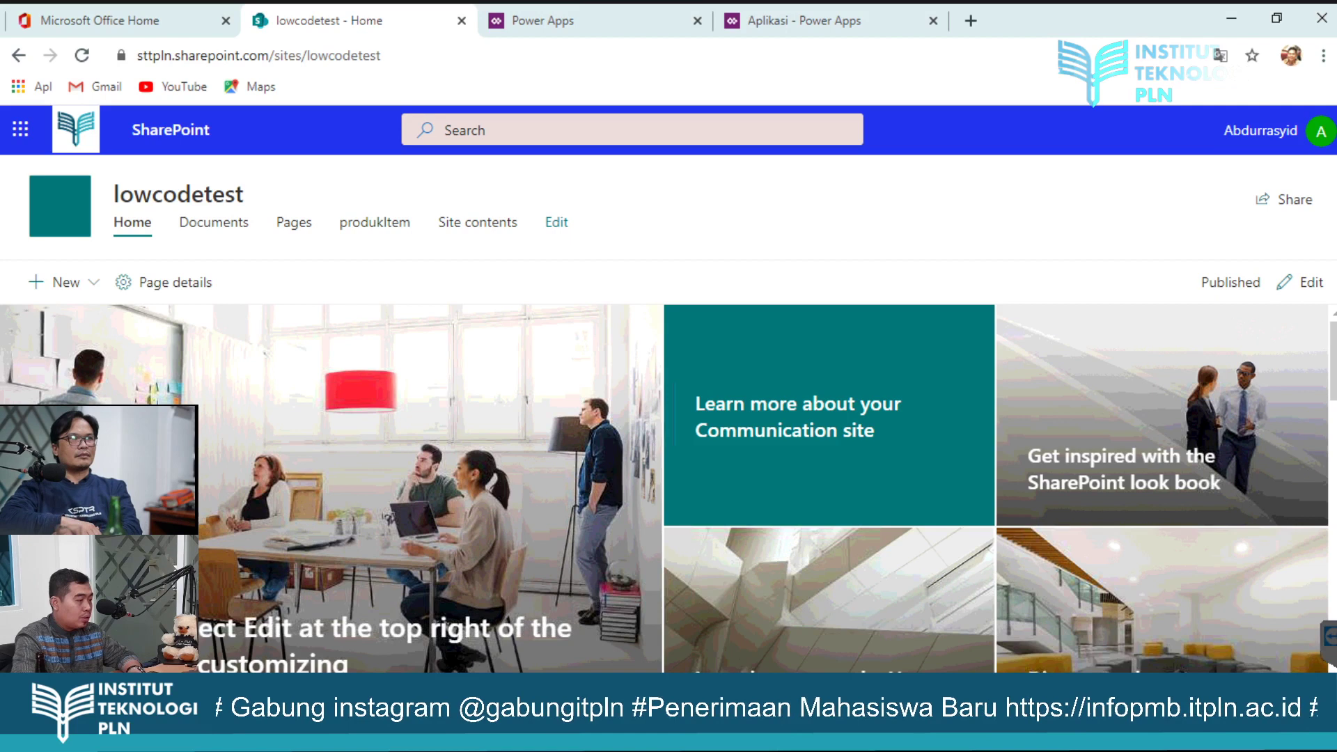
# Step: Open the ProdukItems list from the lowcodetest site contents and examine its columns
pyautogui.click(477, 223)
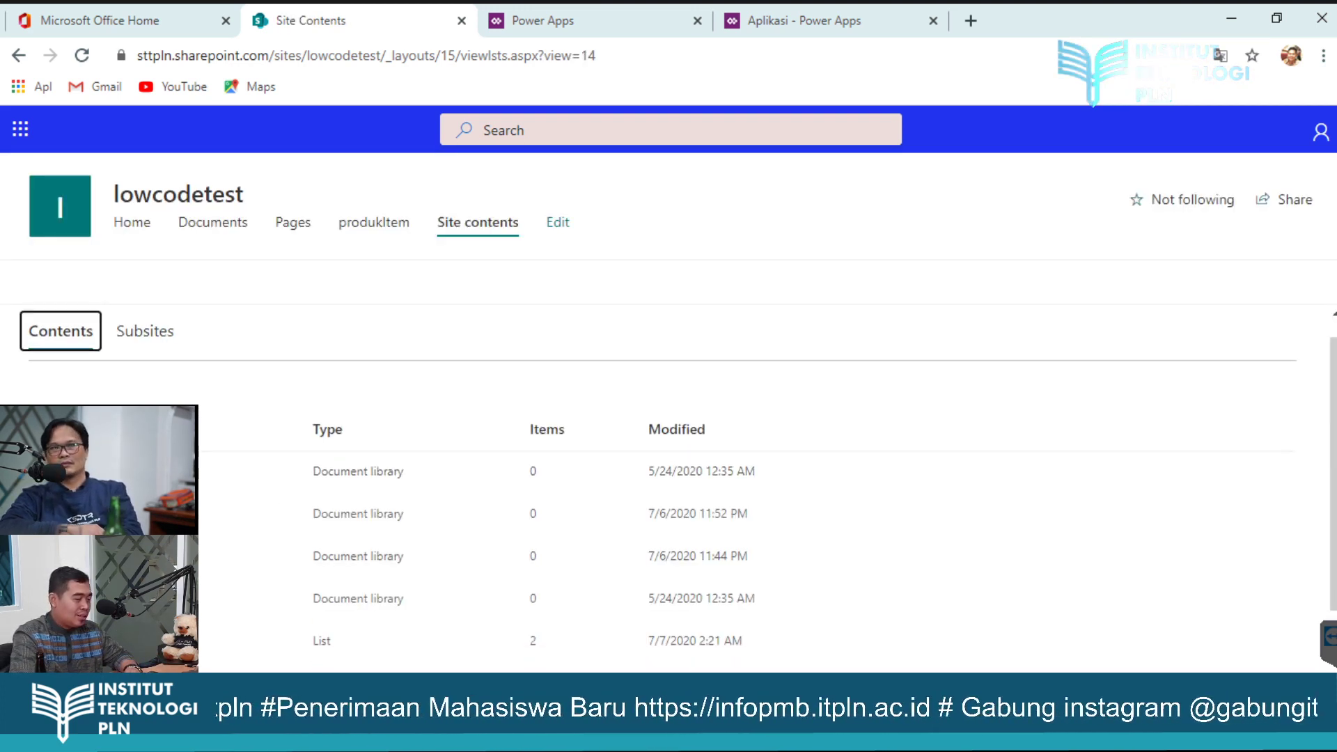
pyautogui.scroll(-2, 669, 453)
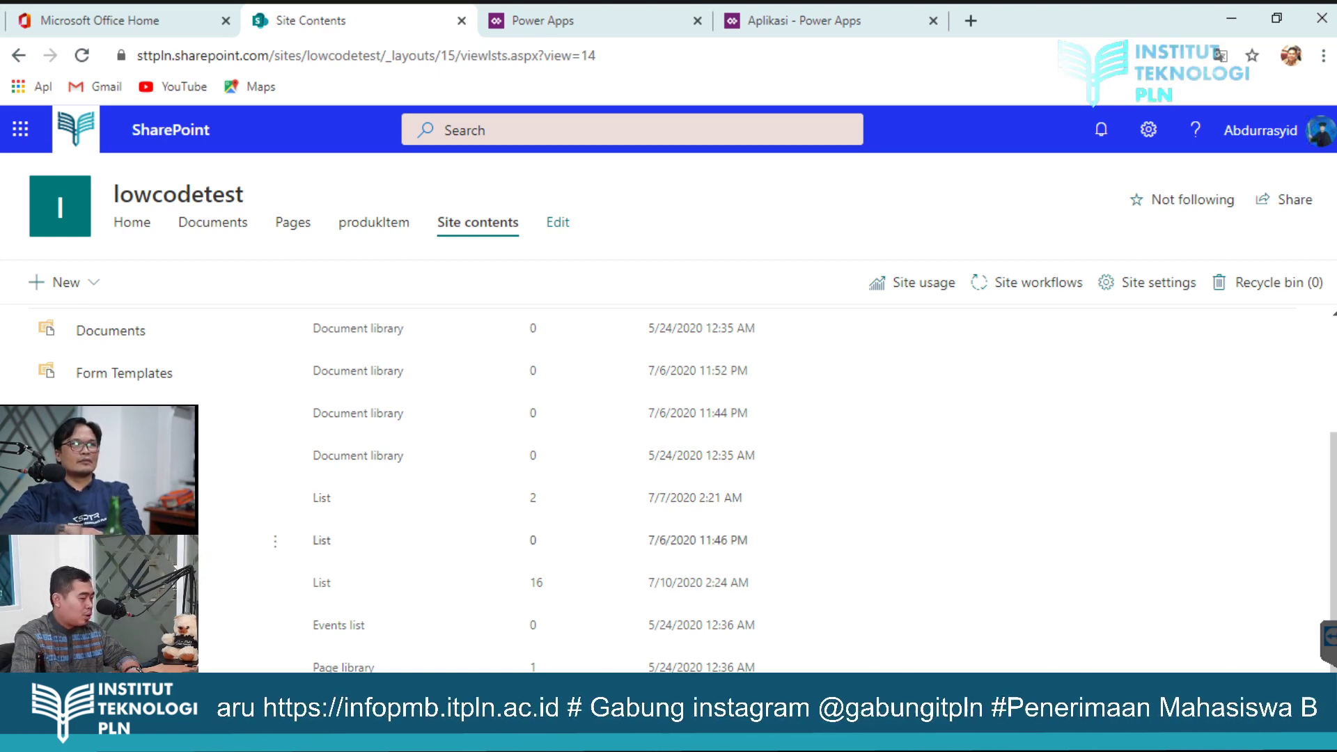
pyautogui.click(118, 584)
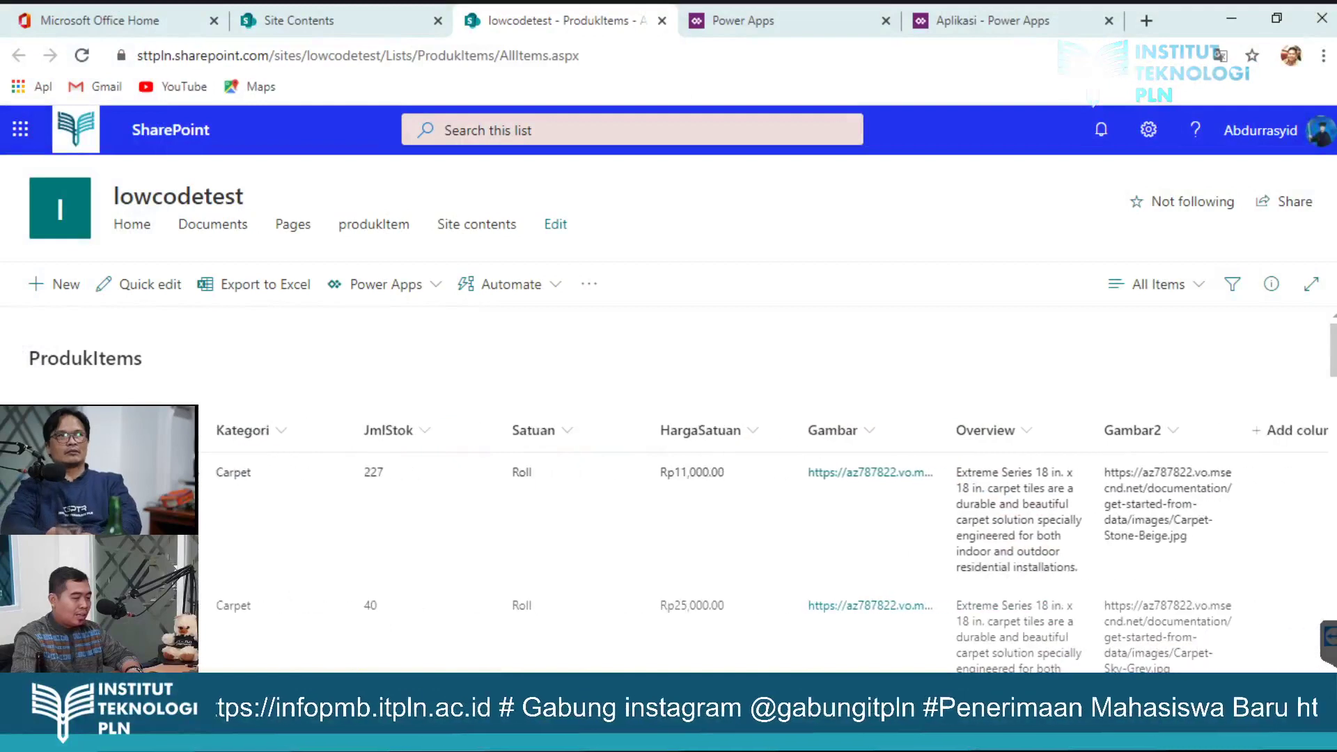
pyautogui.hscroll(4, 766, 529)
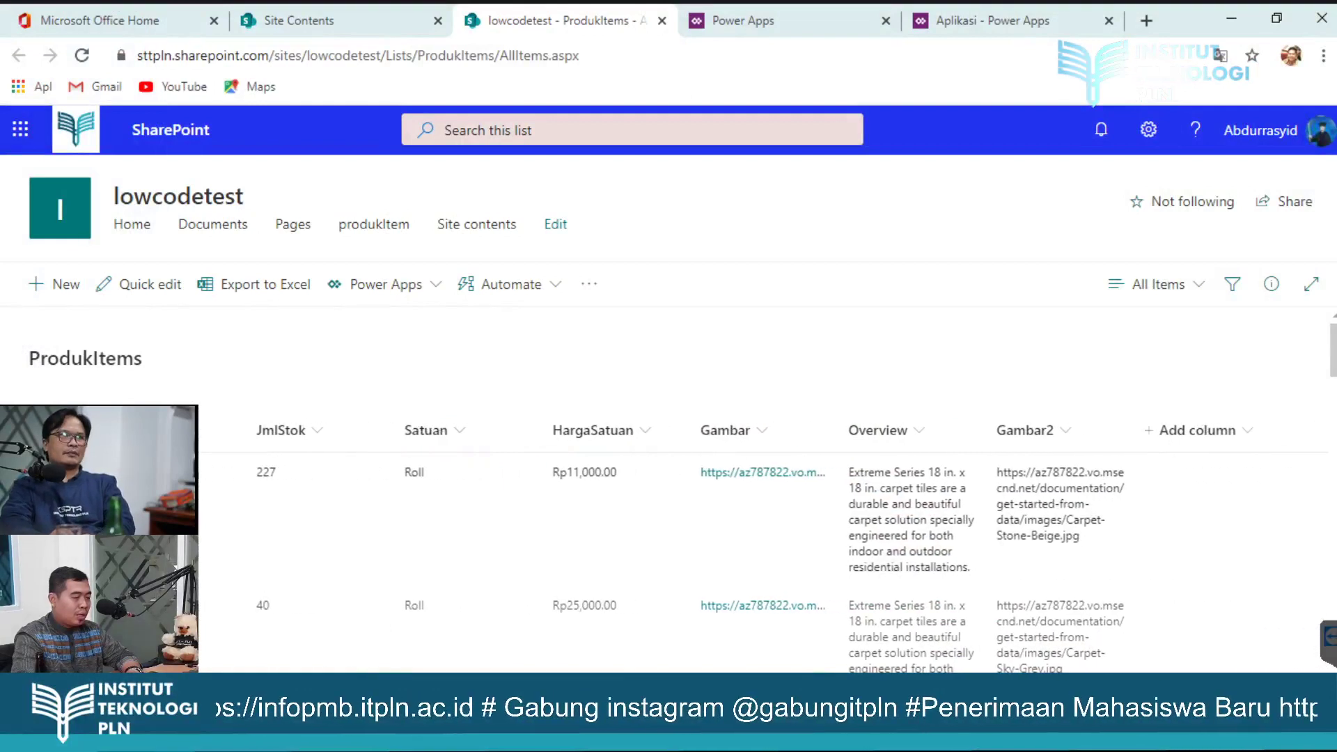
pyautogui.hscroll(-5, 767, 530)
pyautogui.hscroll(-3, 766, 530)
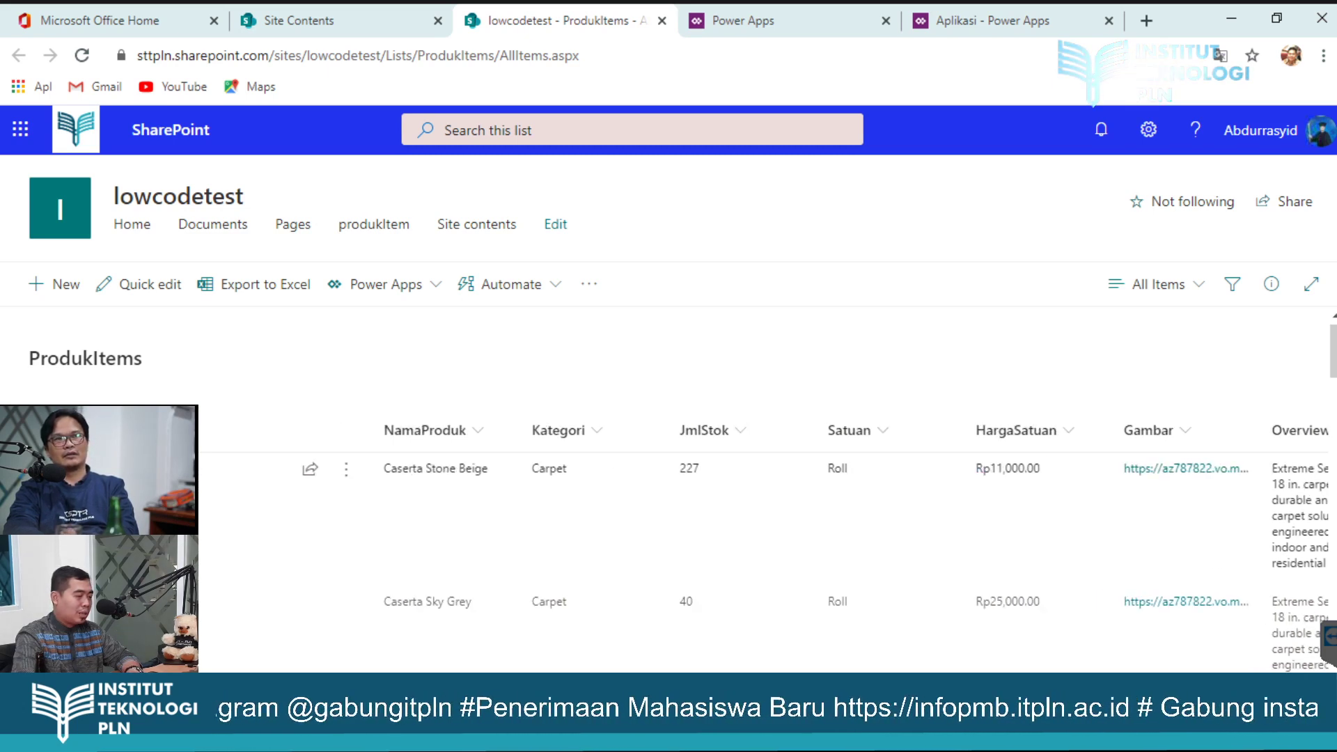
# Step: Return to the catalogue app in Power Apps Studio and add a new scrollable (Dapat digulir) screen
pyautogui.hotkey('ctrl', 'Tab')
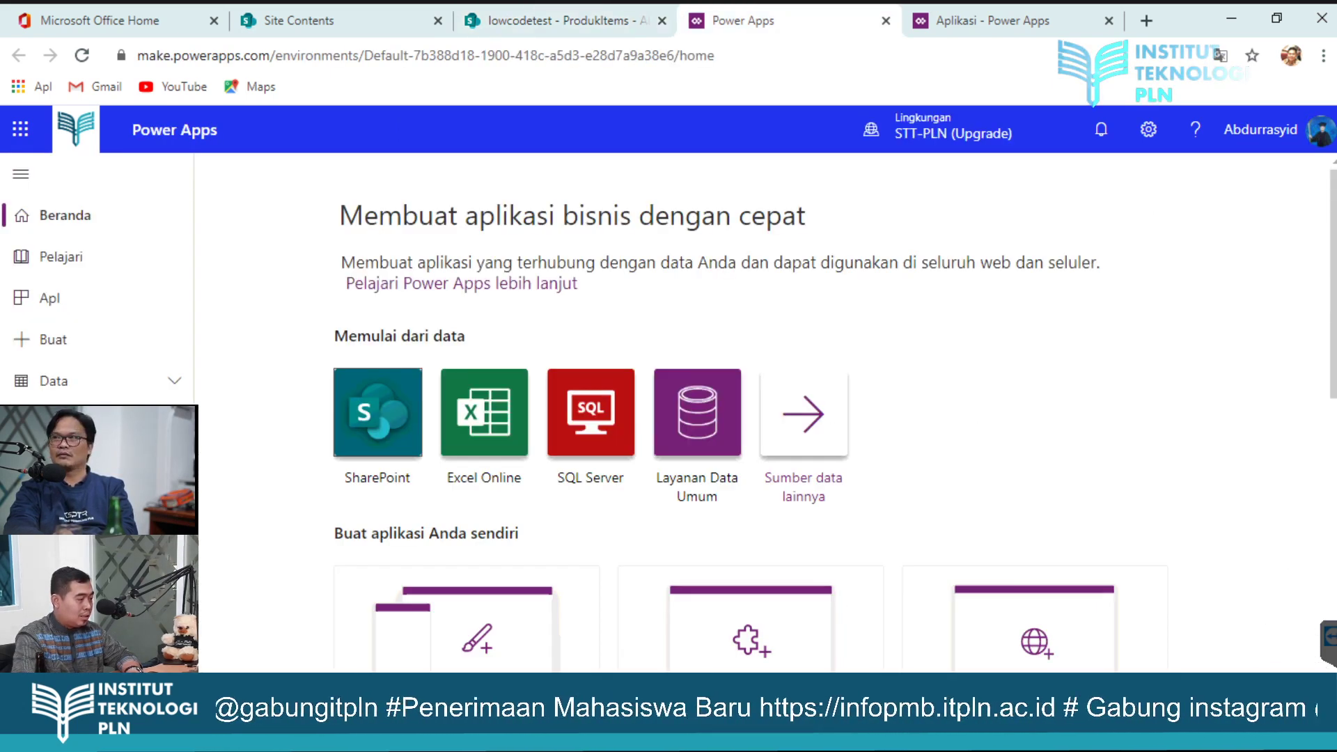
pyautogui.hotkey('ctrl', 'Tab')
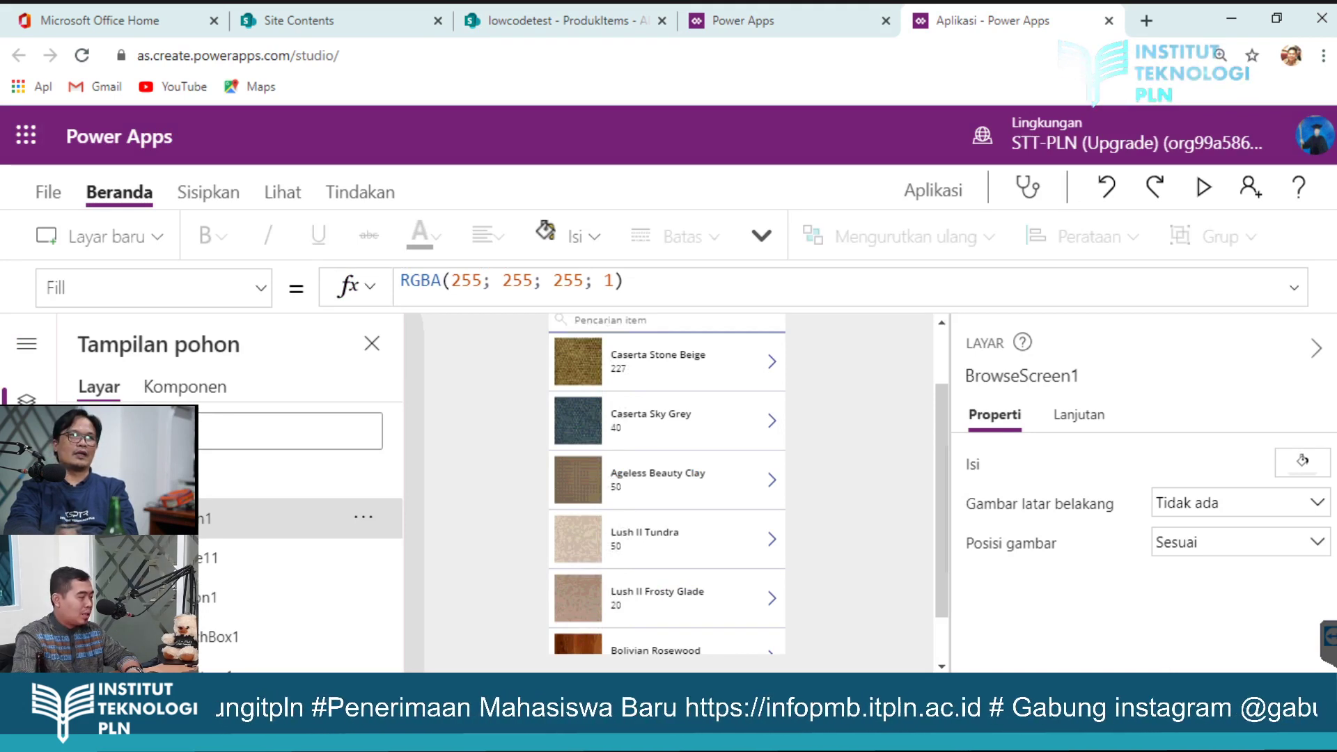
pyautogui.click(91, 237)
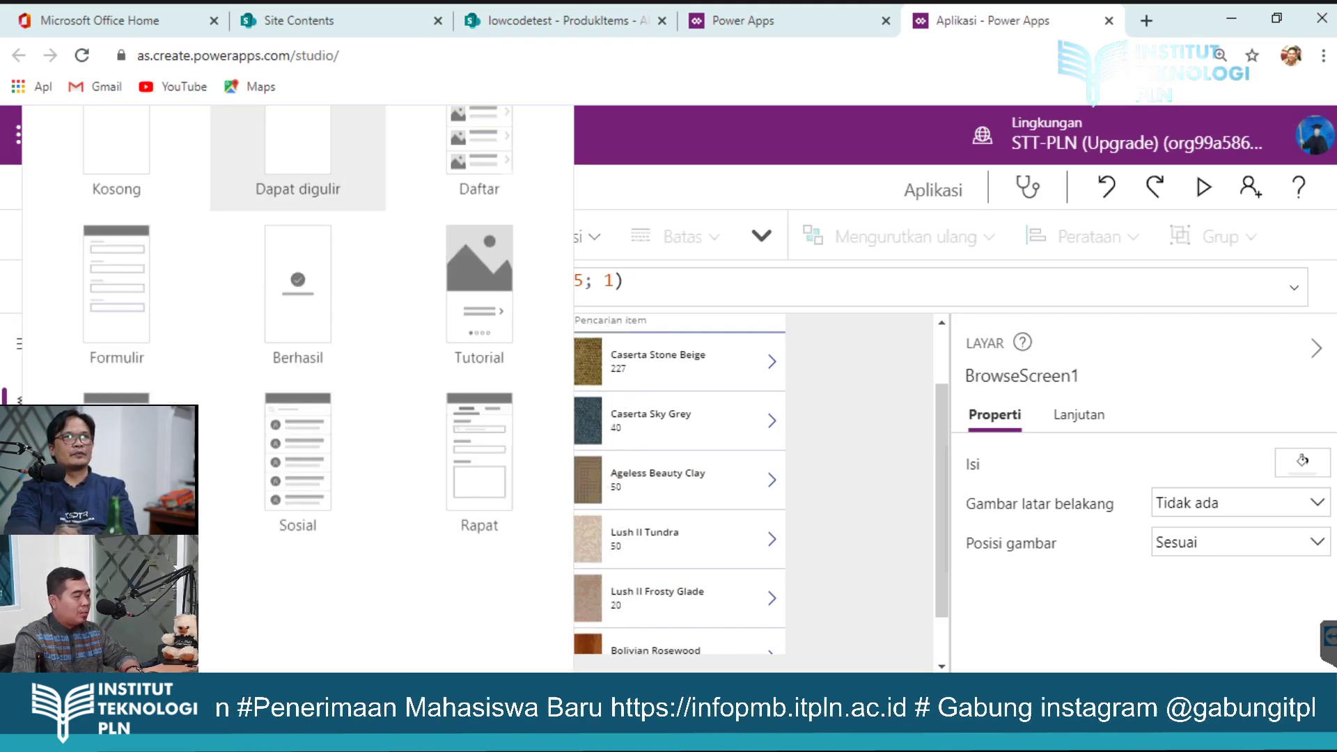
pyautogui.click(298, 157)
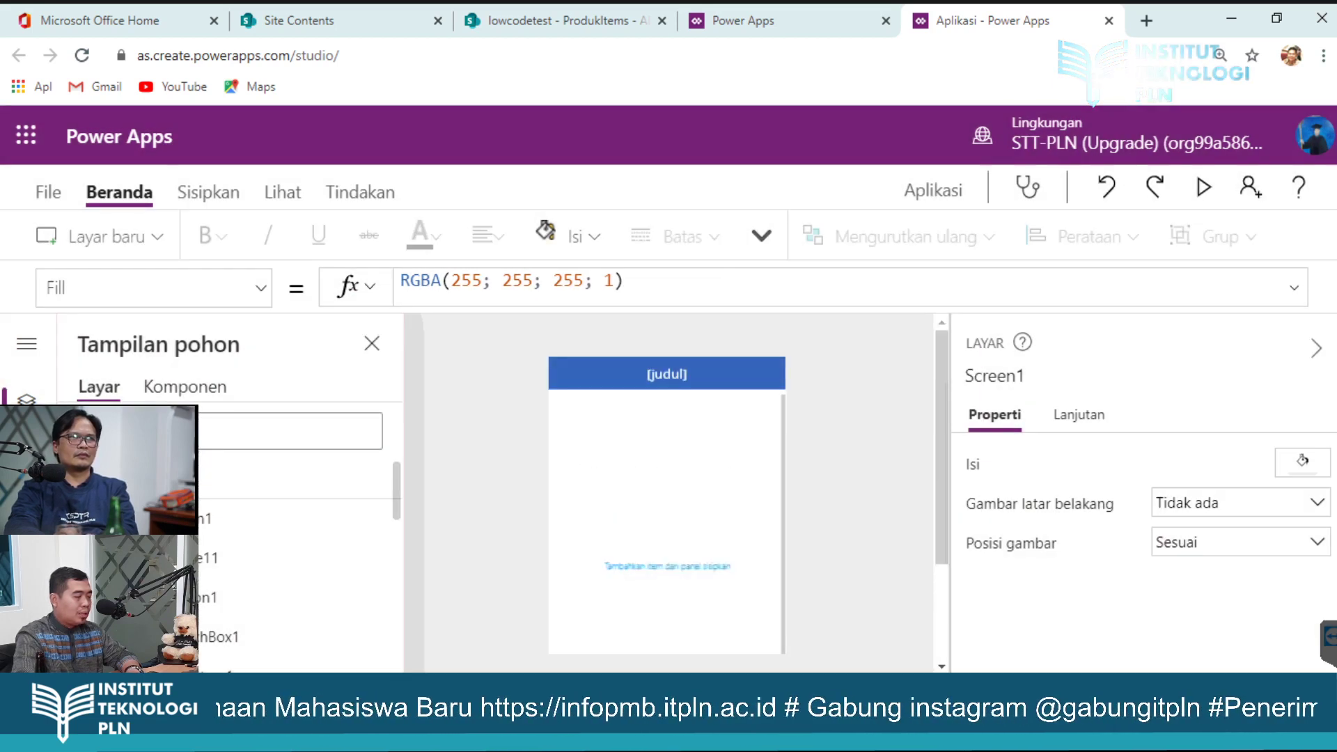
# Step: Replace the [judul] placeholder in the new screen's header with the title "Chart Produk"
pyautogui.doubleClick(667, 374)
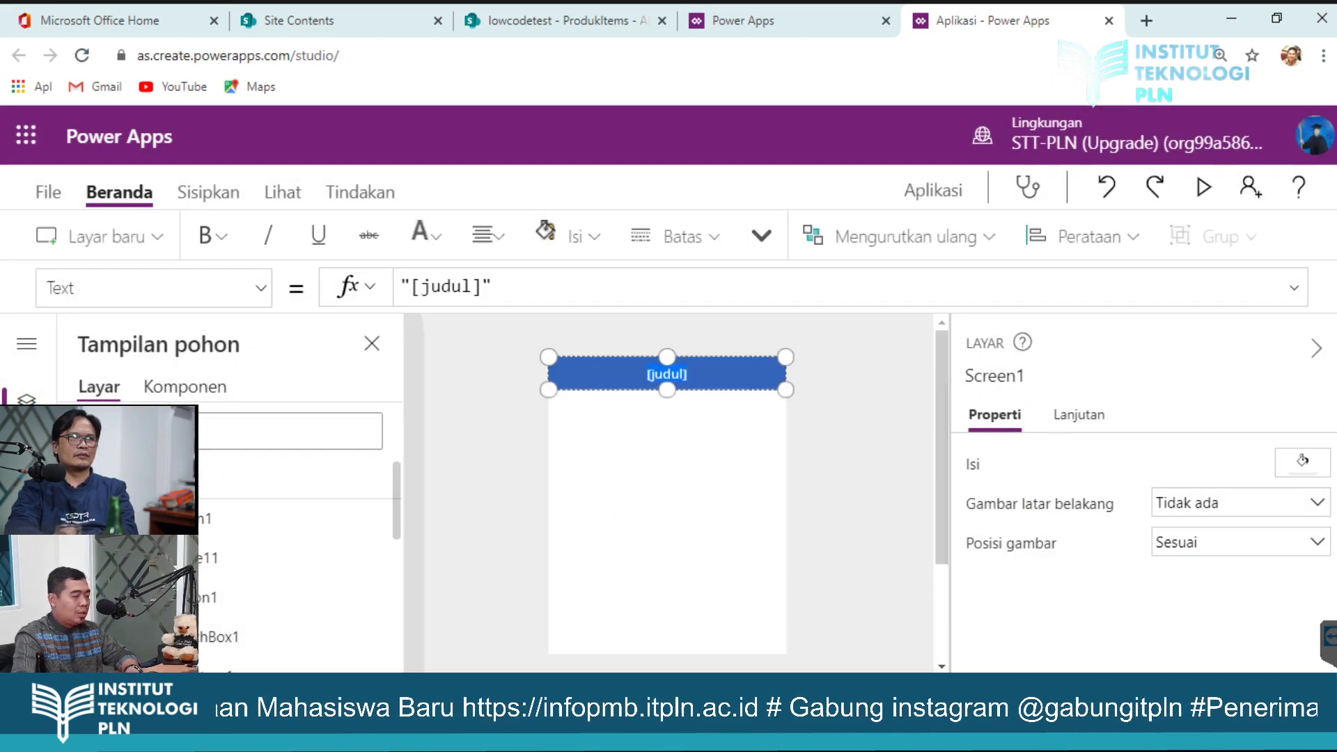
pyautogui.write('Char')
pyautogui.write('t ')
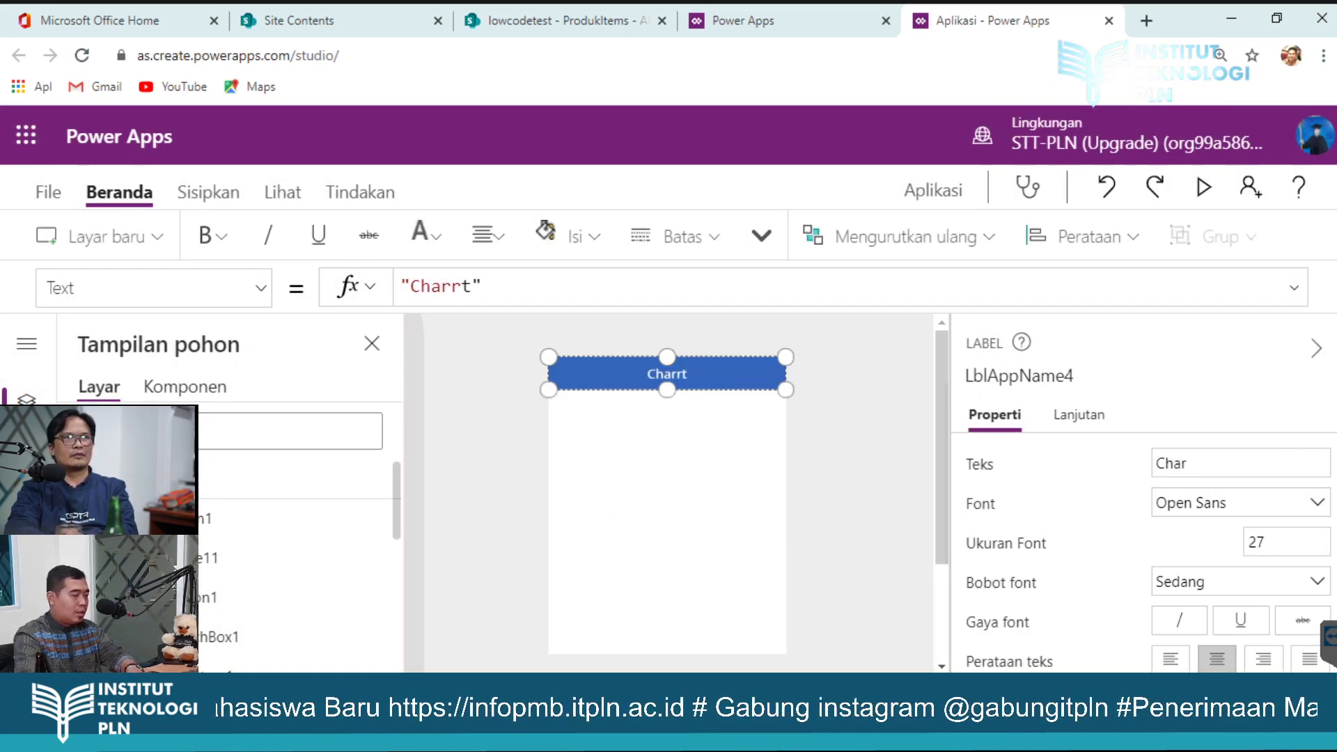
pyautogui.write('Produk')
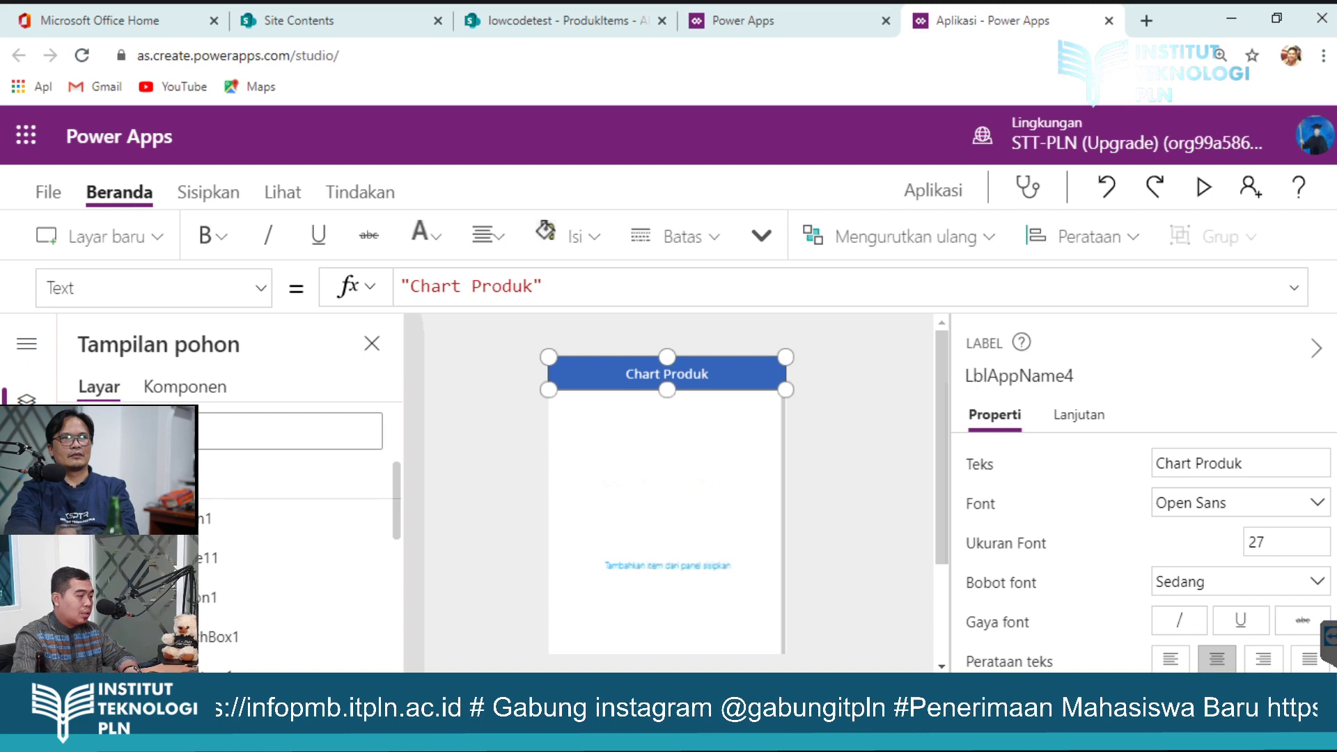
# Step: Insert a column chart below the Chart Produk header and set its data source to ProdukItems
pyautogui.click(206, 192)
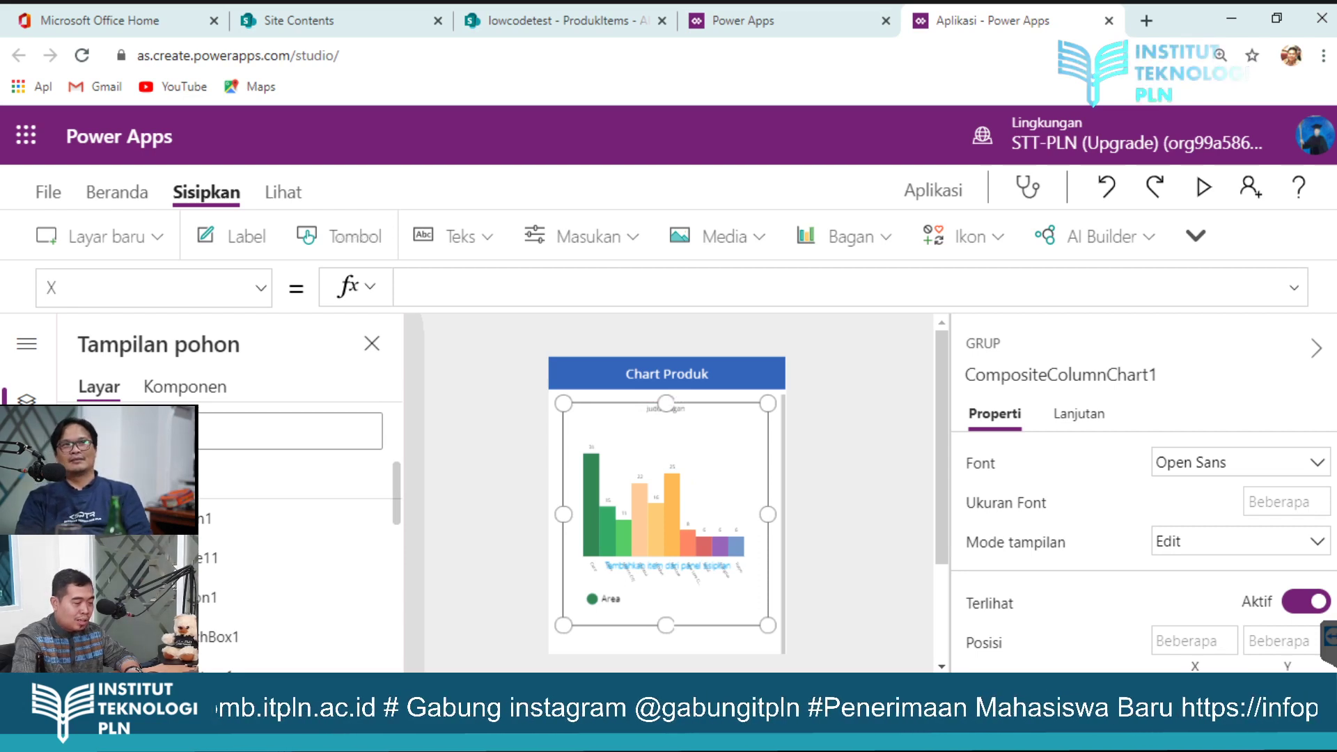
pyautogui.click(666, 502)
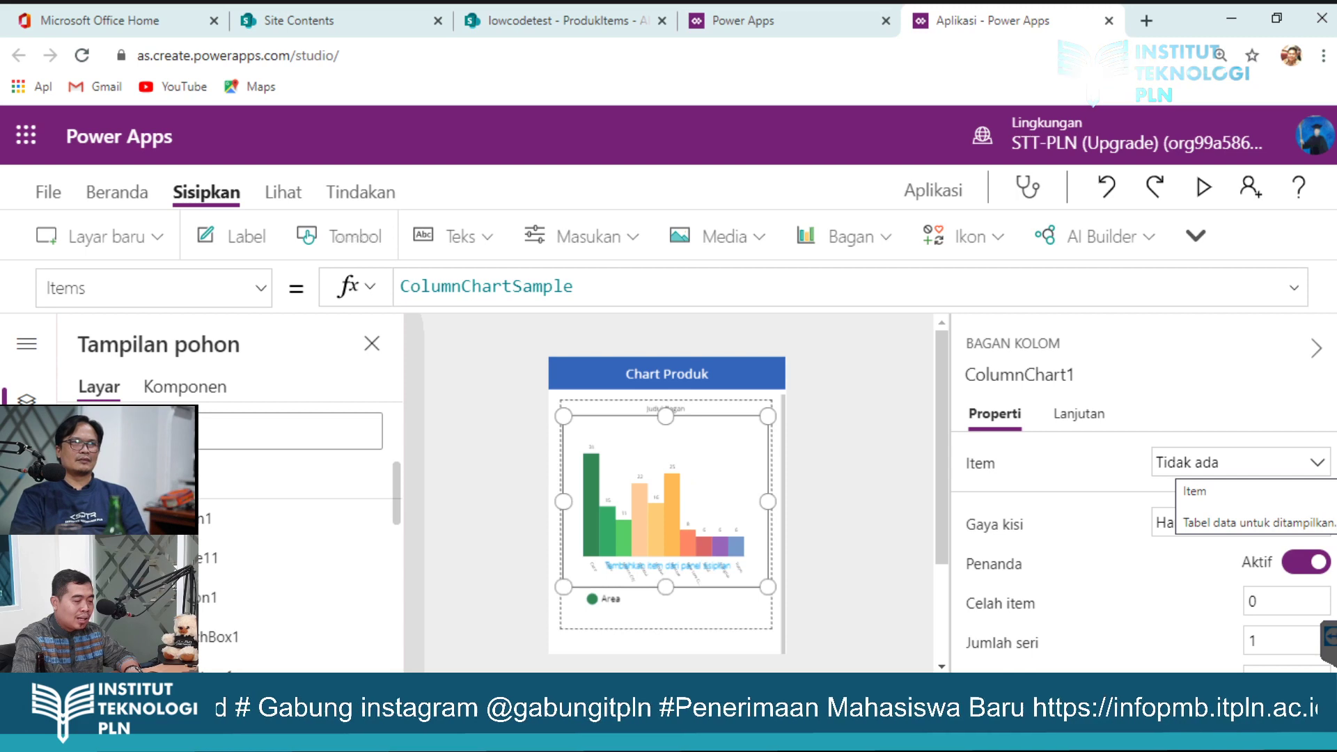
pyautogui.click(1240, 463)
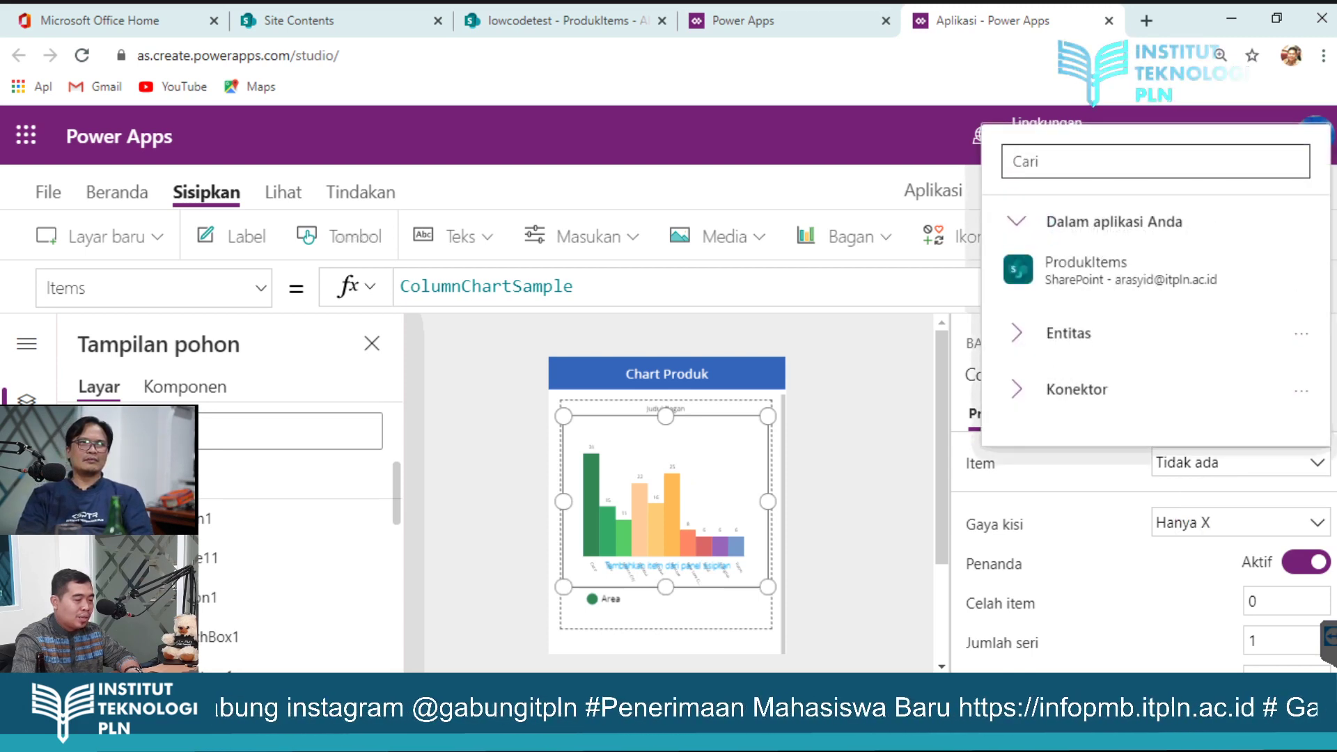
pyautogui.moveTo(1114, 268)
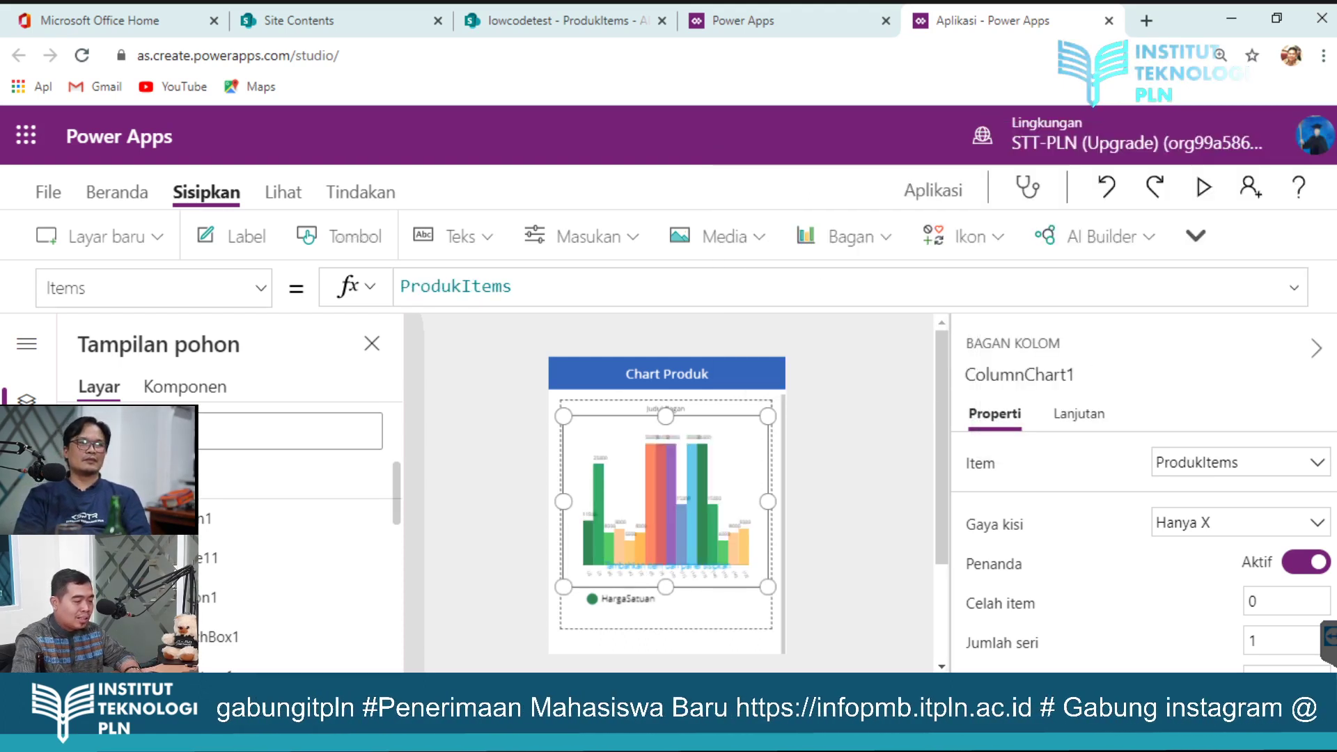
# Step: Set the column chart's gridline style (Gaya kisi) to Semua
pyautogui.click(1241, 522)
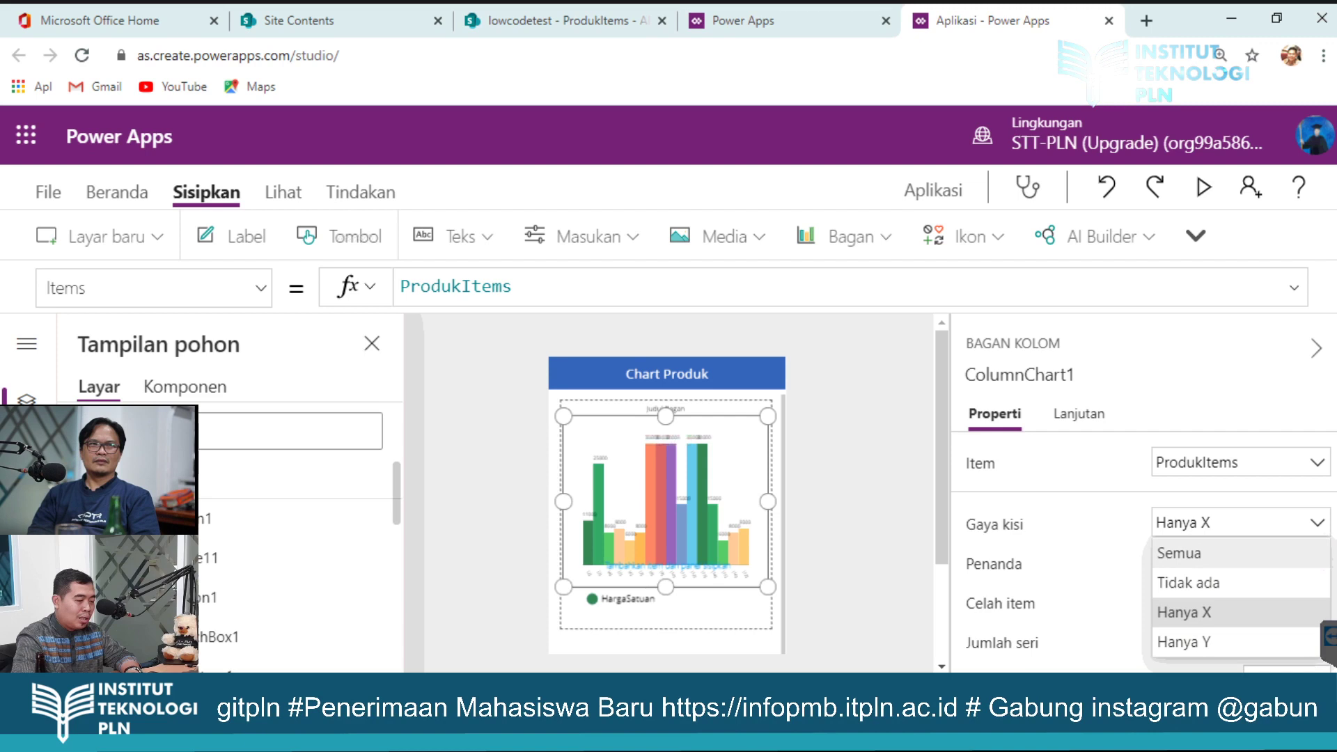
pyautogui.click(1184, 550)
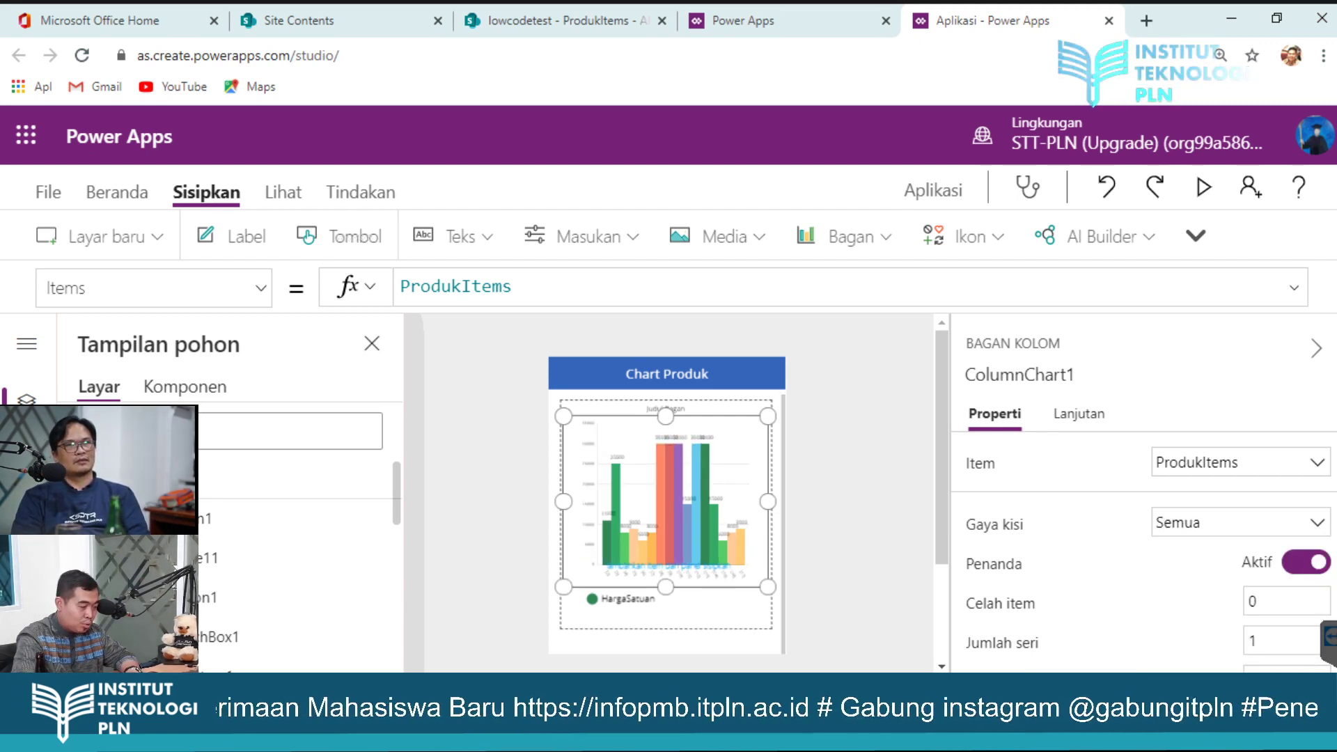
pyautogui.hotkey('ctrl', '=')
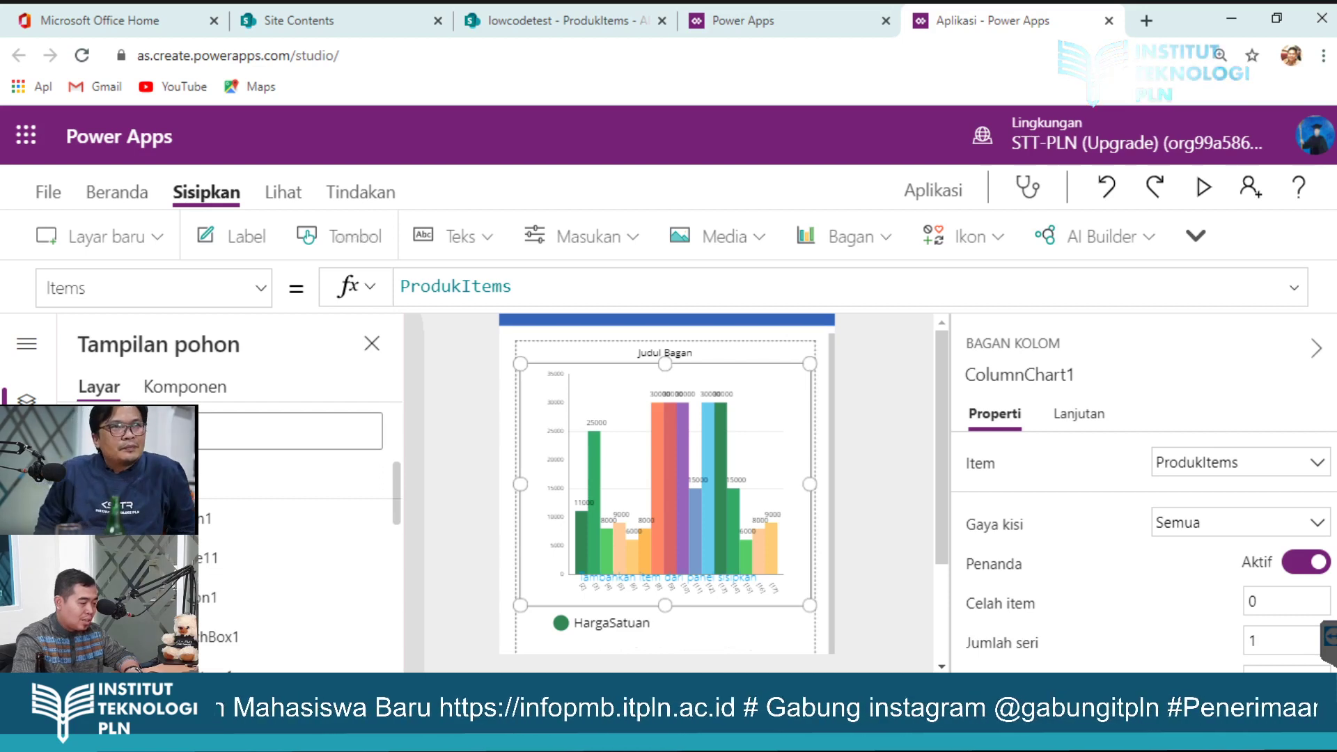
pyautogui.hotkey('ctrl', '=')
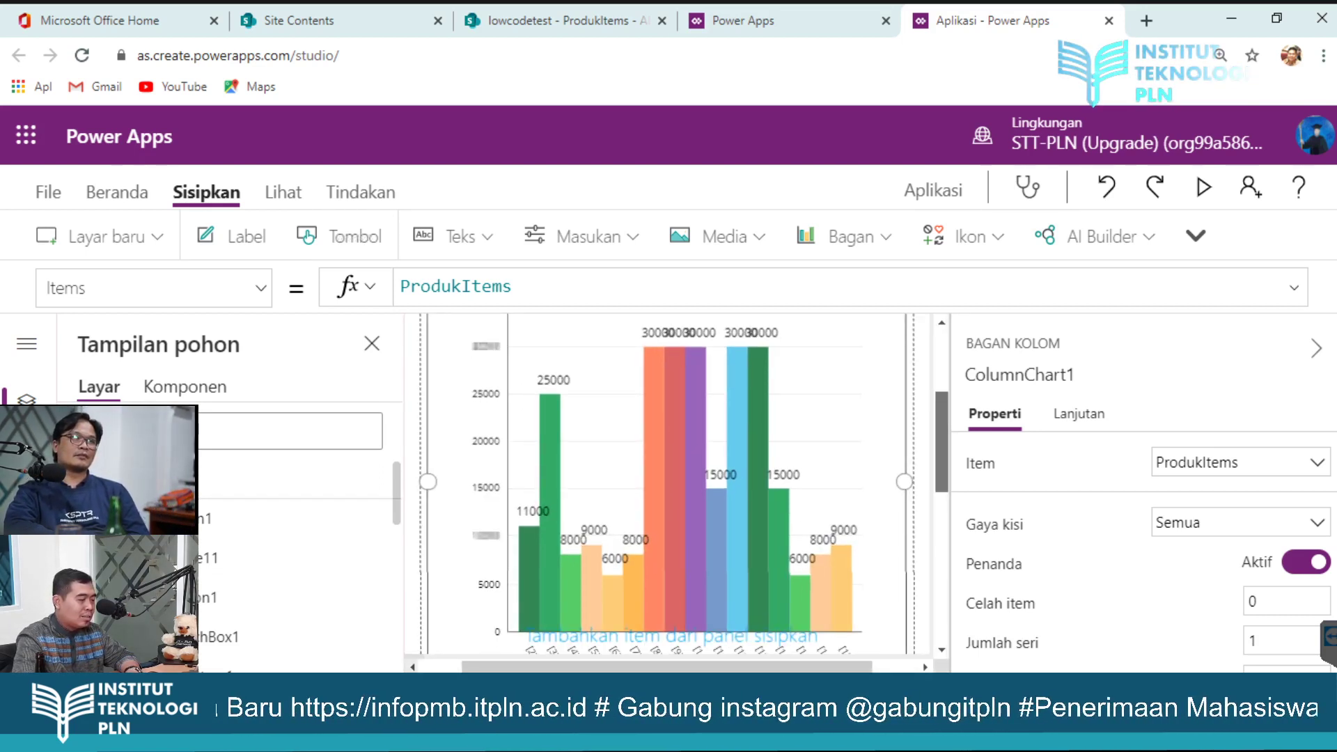
# Step: In the chart's advanced data properties, set Labels to NamaProduk and Series1 to JmlStok
pyautogui.scroll(-1, 668, 487)
pyautogui.click(1080, 414)
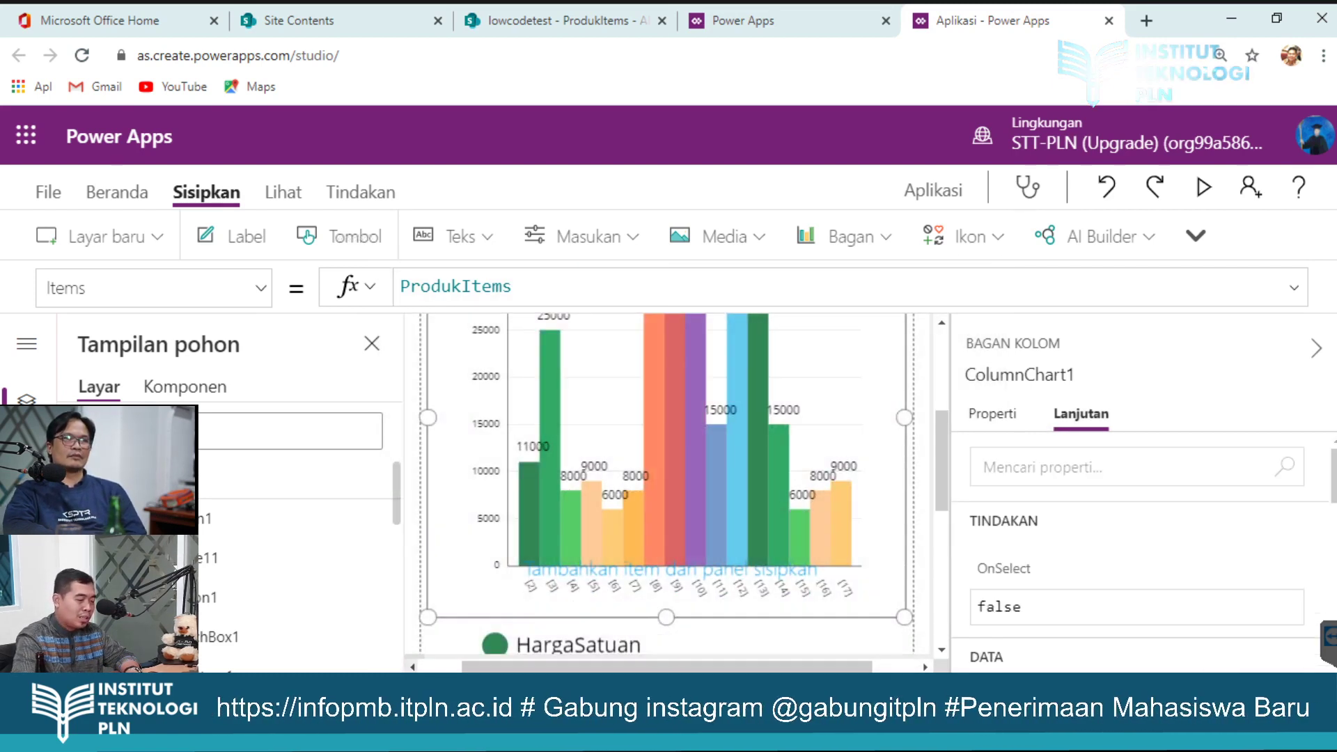
pyautogui.scroll(-3, 1142, 536)
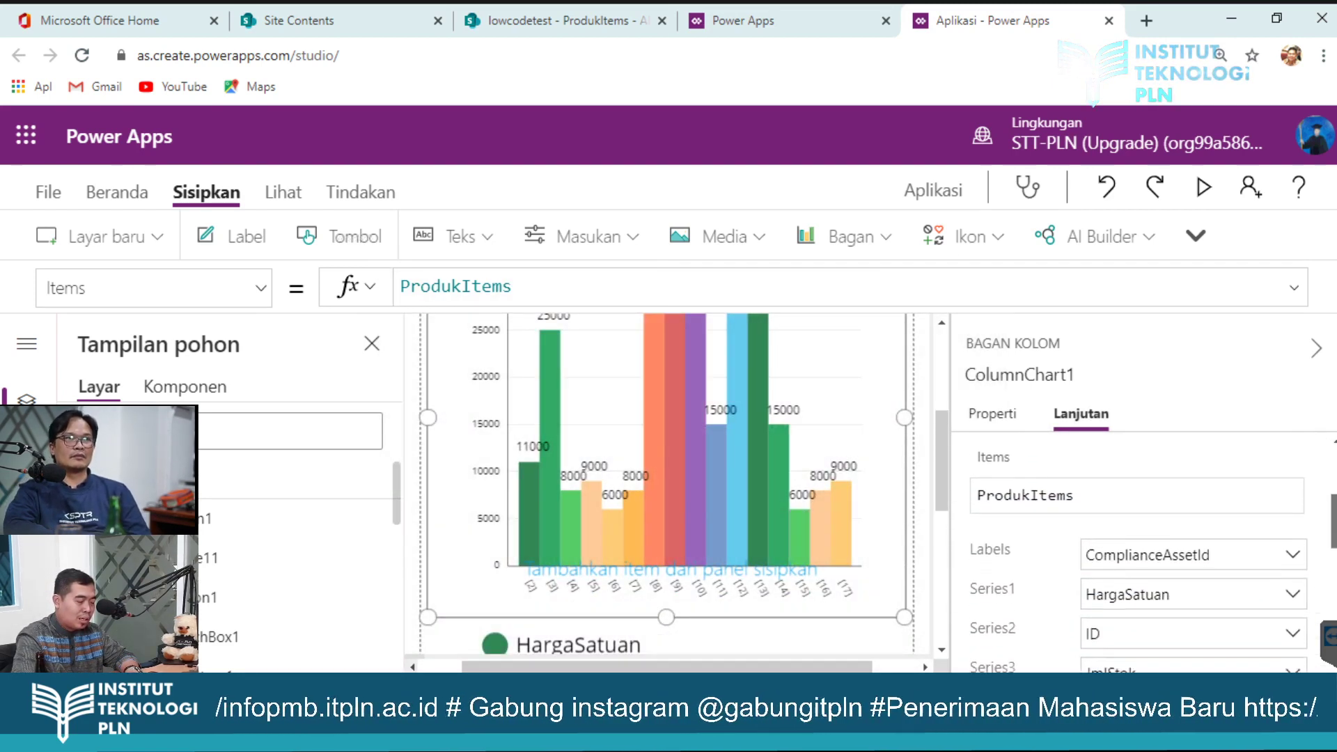
pyautogui.click(1192, 471)
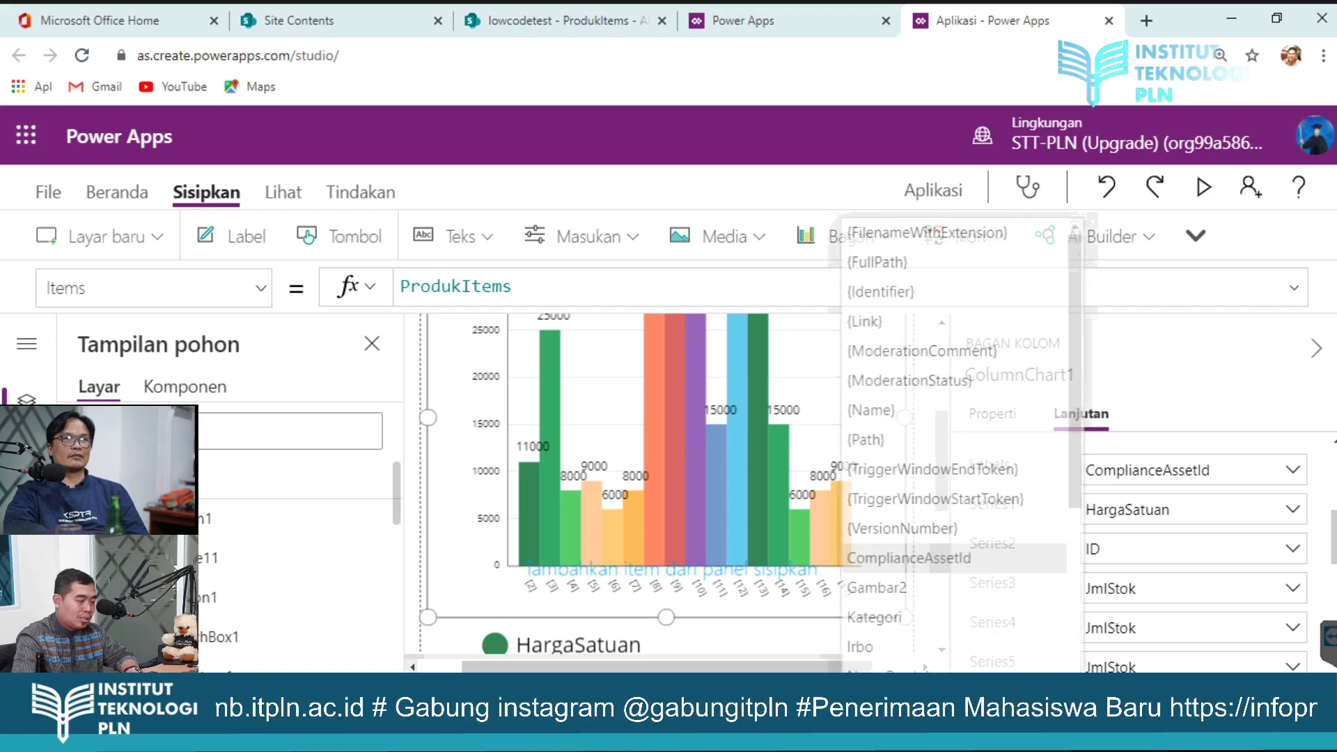
pyautogui.scroll(-3, 951, 447)
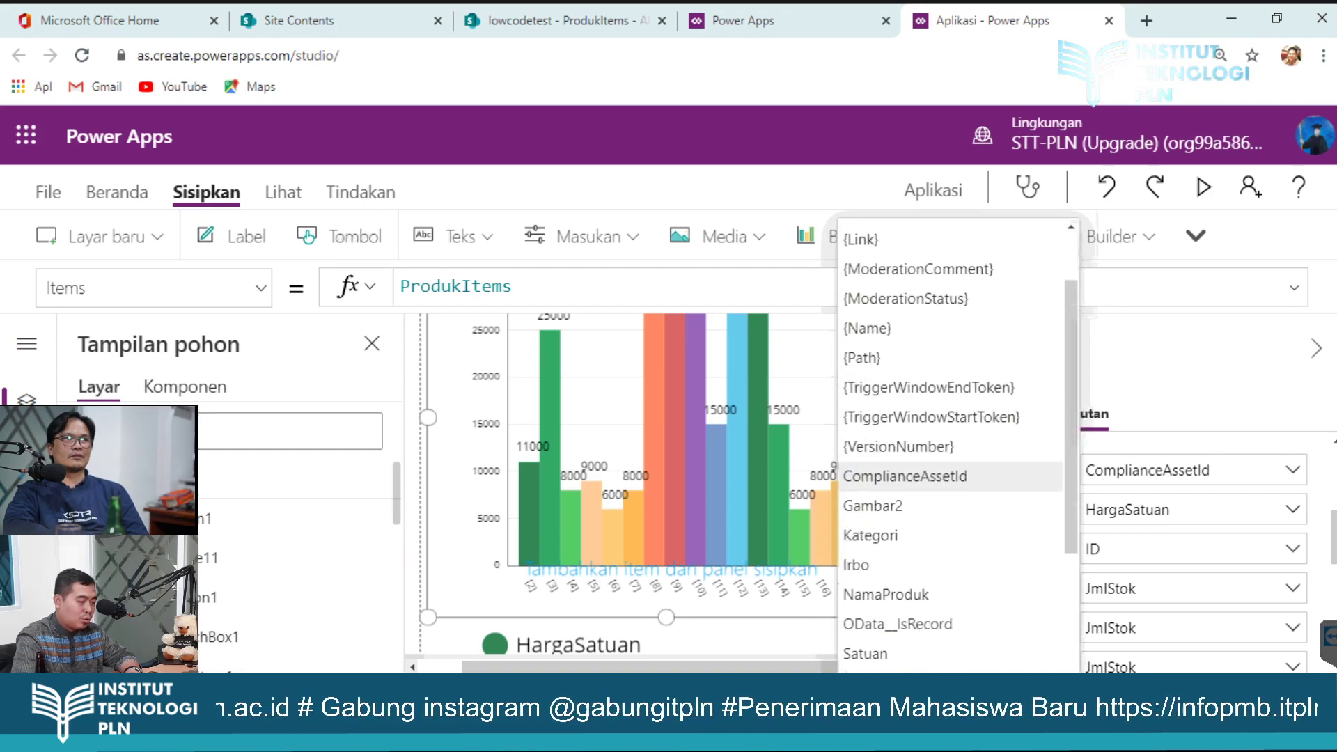
pyautogui.scroll(-1, 951, 543)
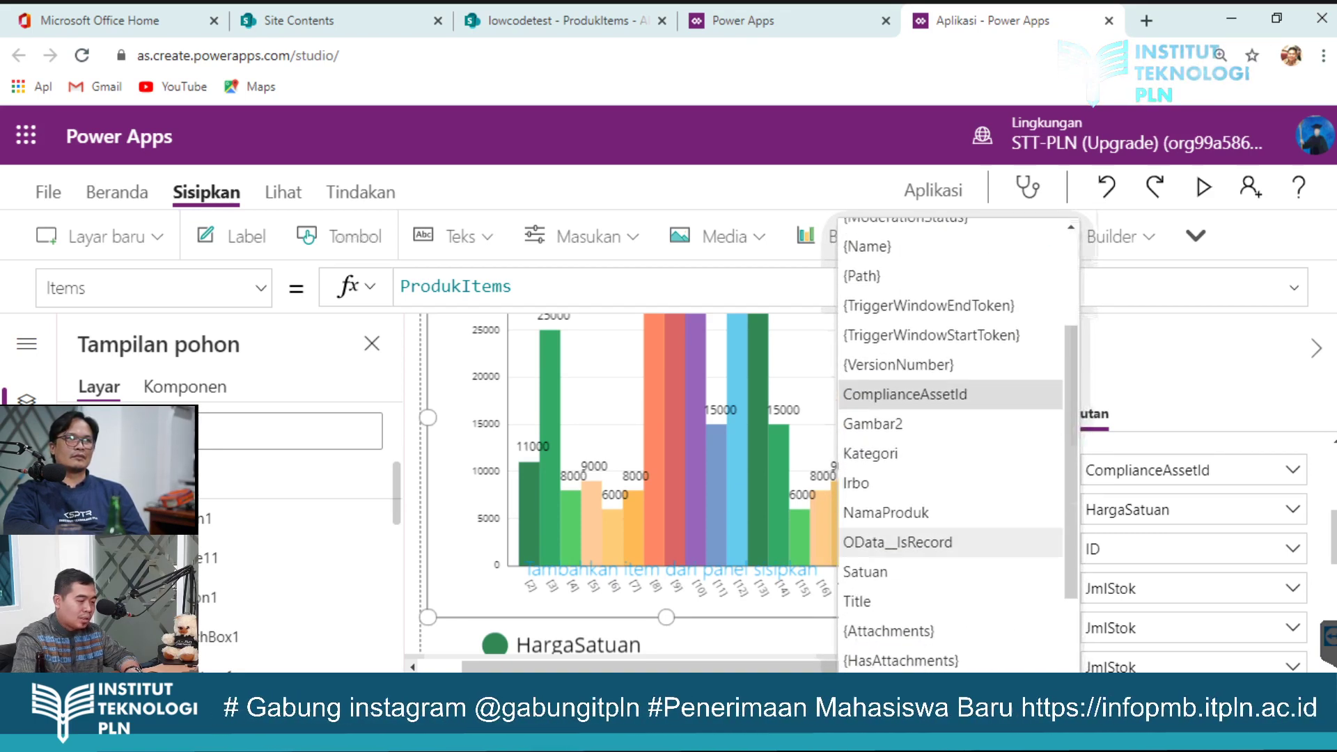
pyautogui.click(886, 512)
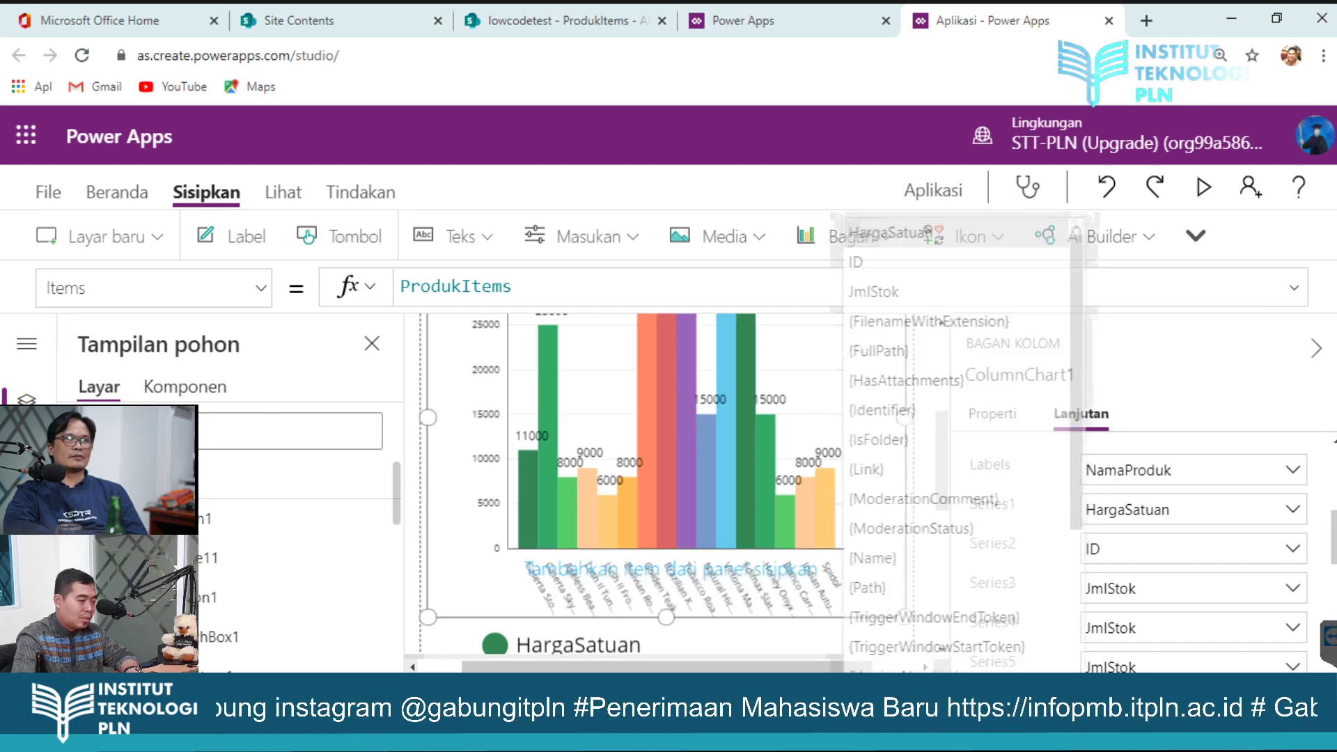
pyautogui.click(868, 292)
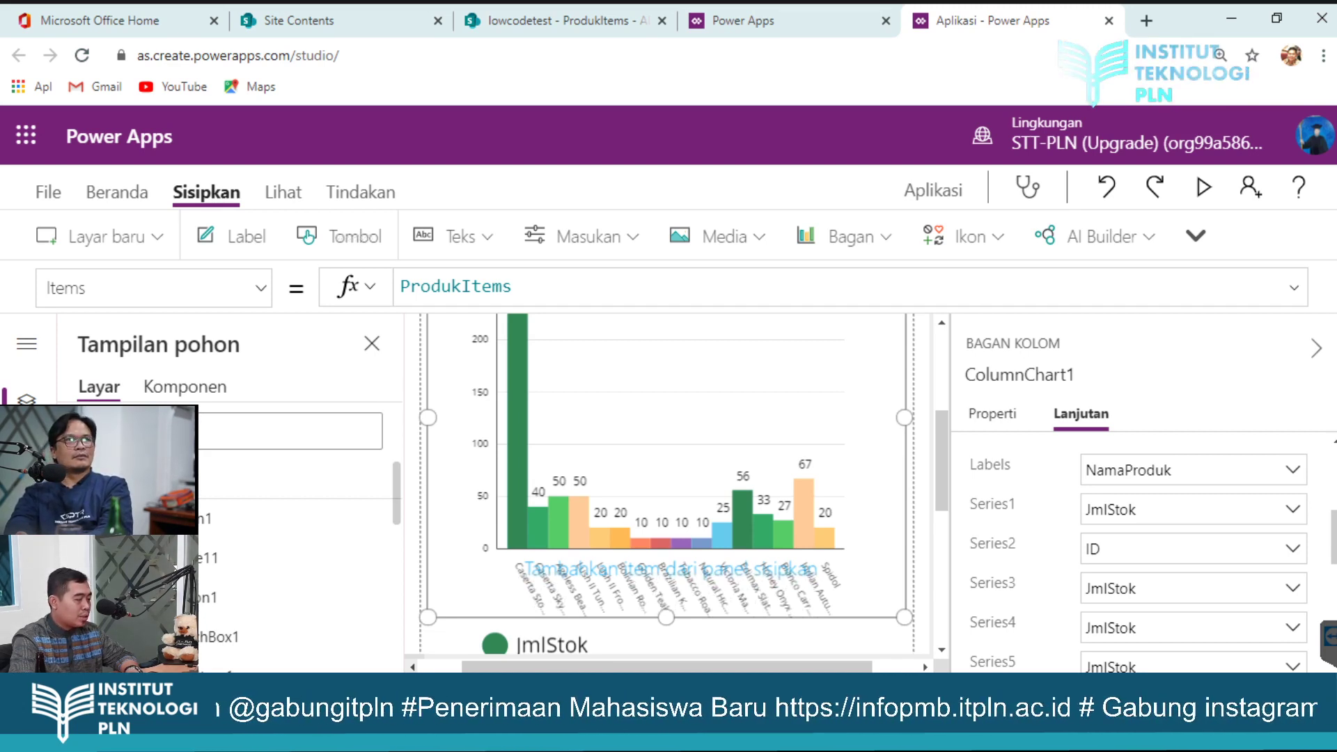
# Step: Open the published SIDANGIN app from the Office 365 app list and log in with the account password
pyautogui.hotkey('ctrl', '1')
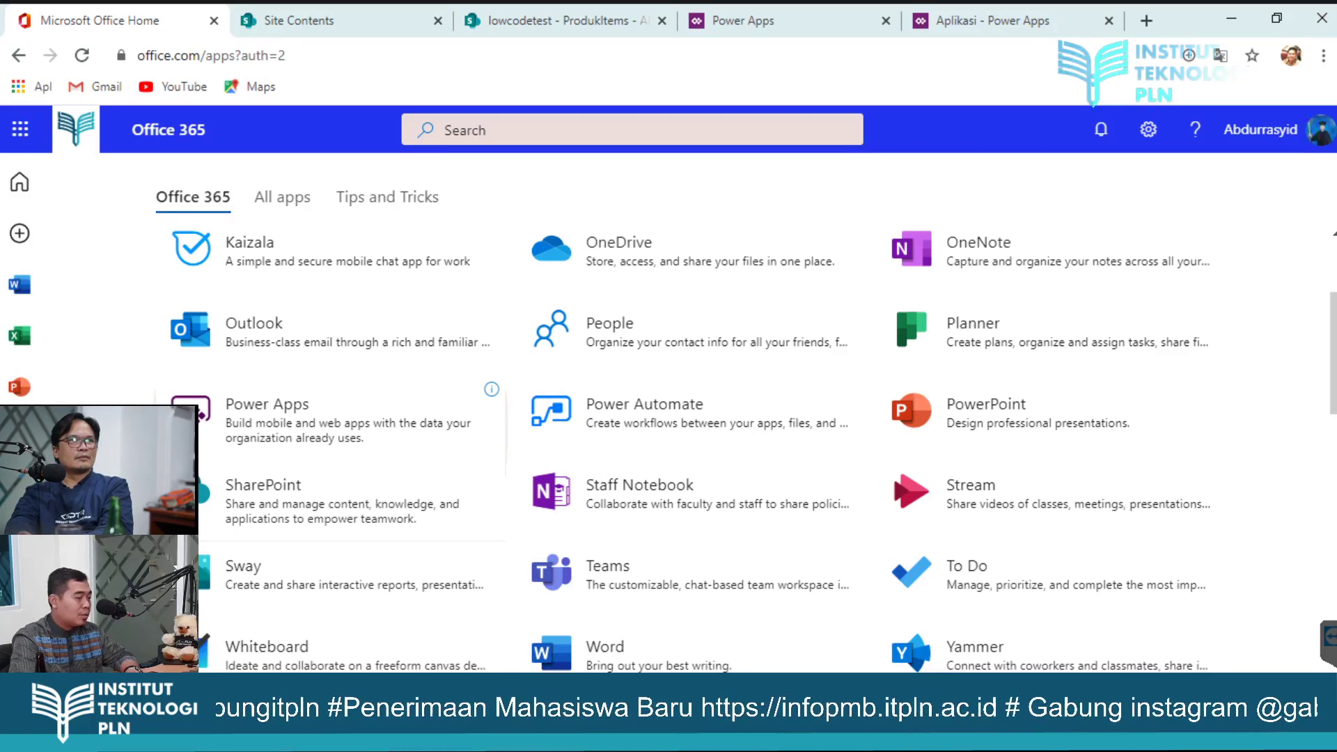
pyautogui.scroll(-2, 348, 390)
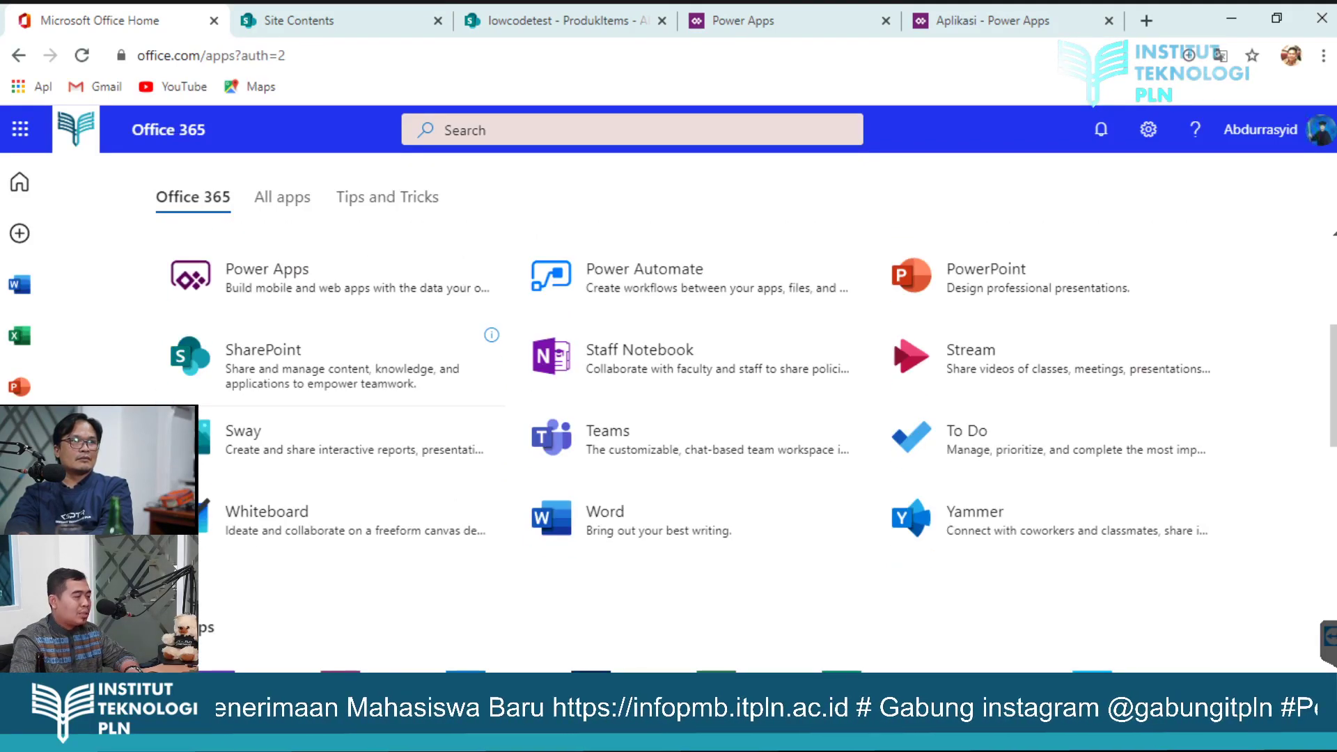
pyautogui.scroll(-1, 348, 376)
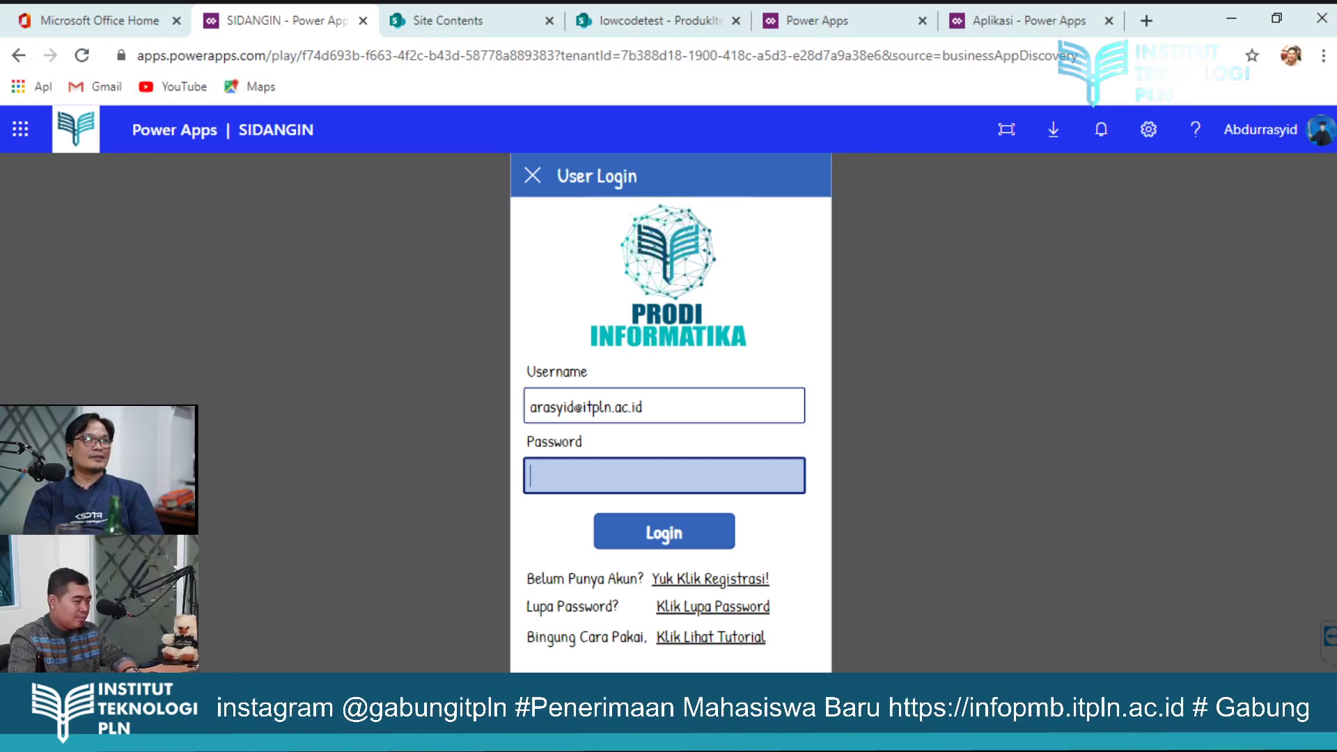
pyautogui.hotkey('ctrl', 'v')
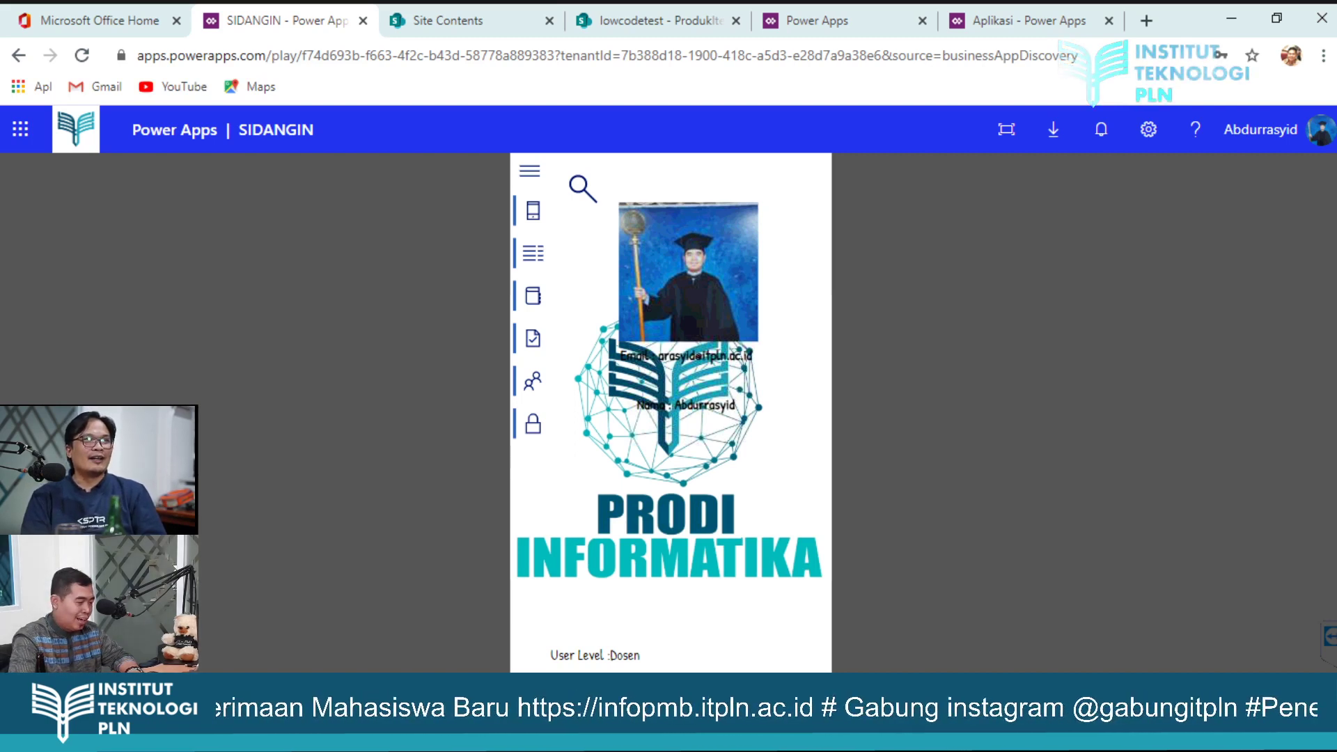
# Step: Switch to the Power Apps desktop window, open the code-window item in the institute app's bottom bar and expand the admin side menu
pyautogui.moveTo(498, 739)
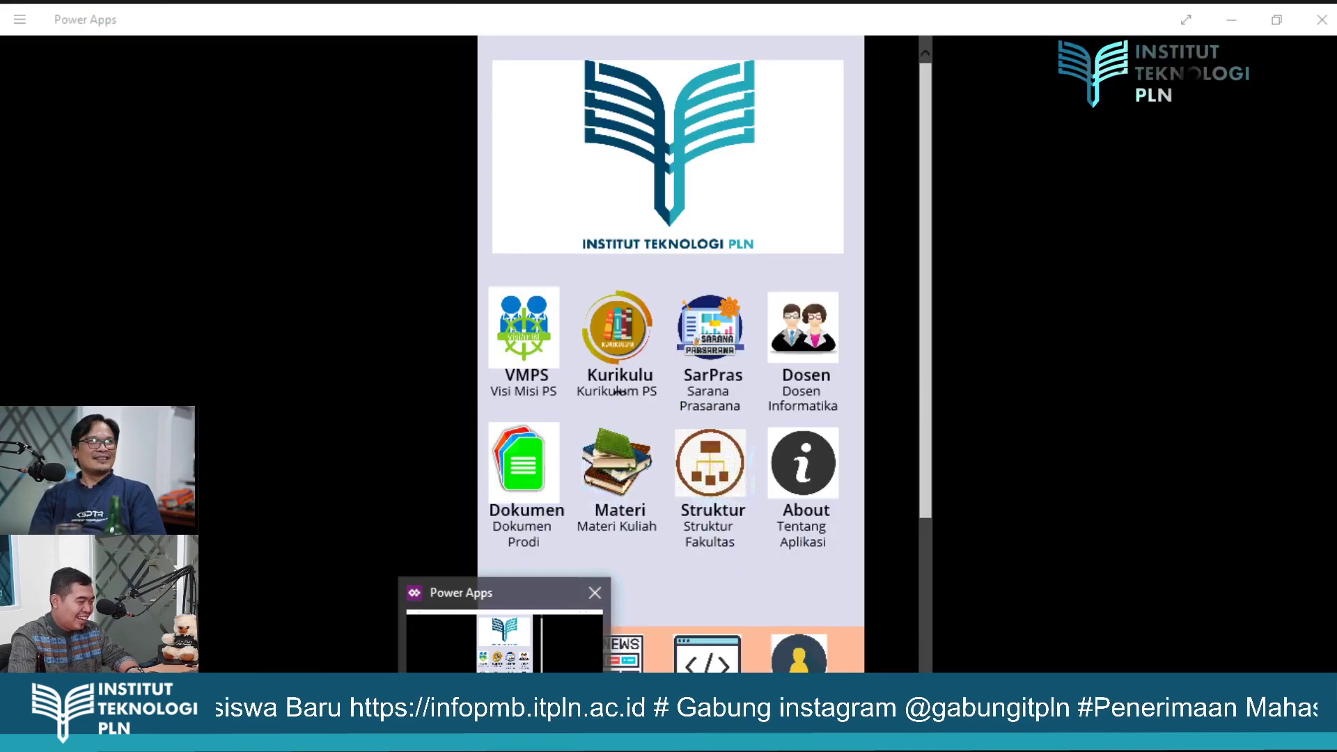
pyautogui.click(504, 638)
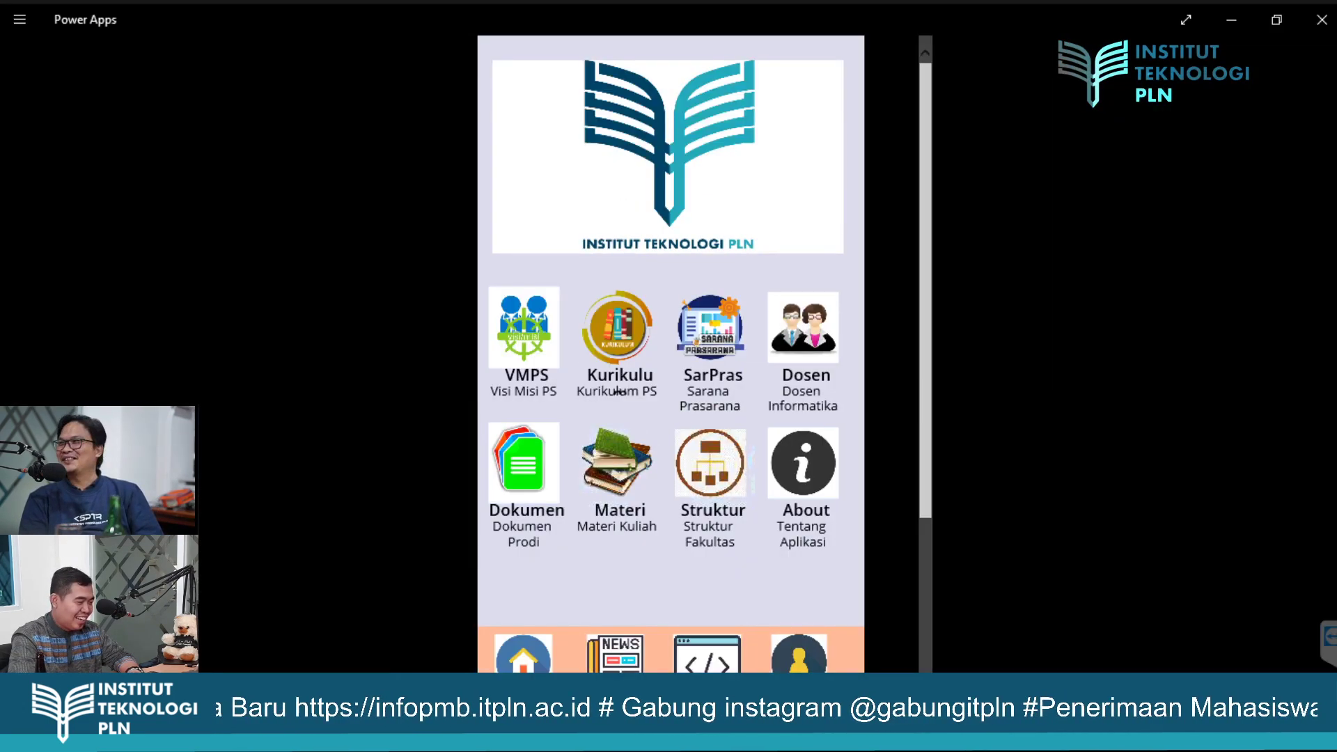
pyautogui.click(708, 656)
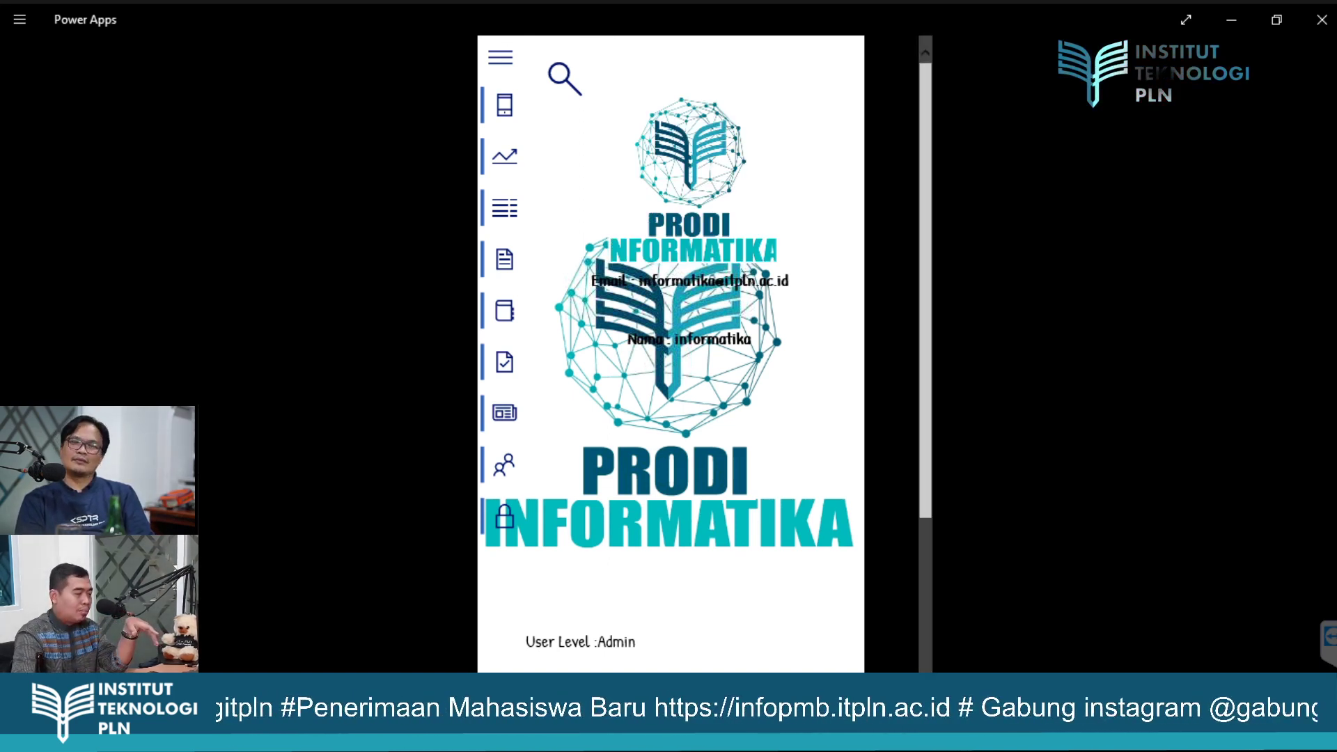
pyautogui.click(501, 58)
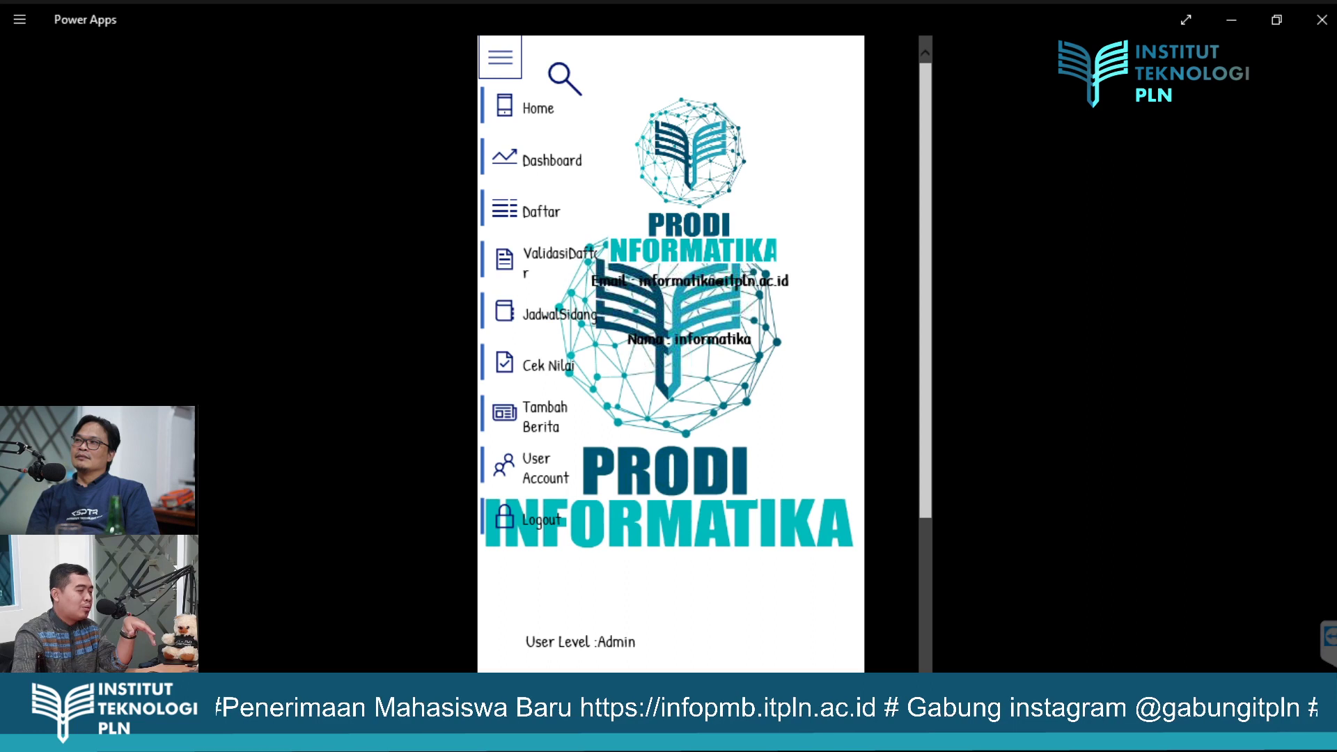